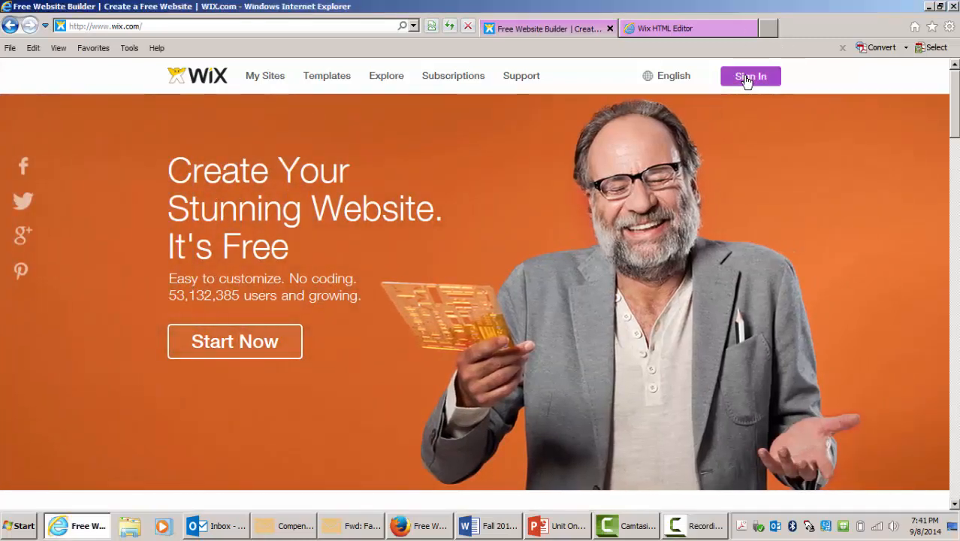
# - Open the sign-in form and enter the account e-mail address as an existing user
pyautogui.click(748, 80)
pyautogui.click(395, 188)
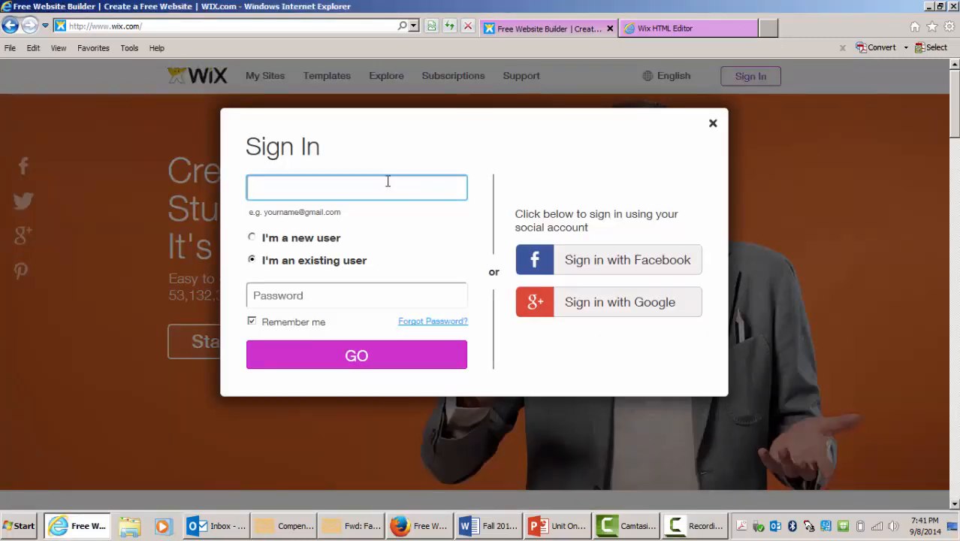
pyautogui.write('powel')
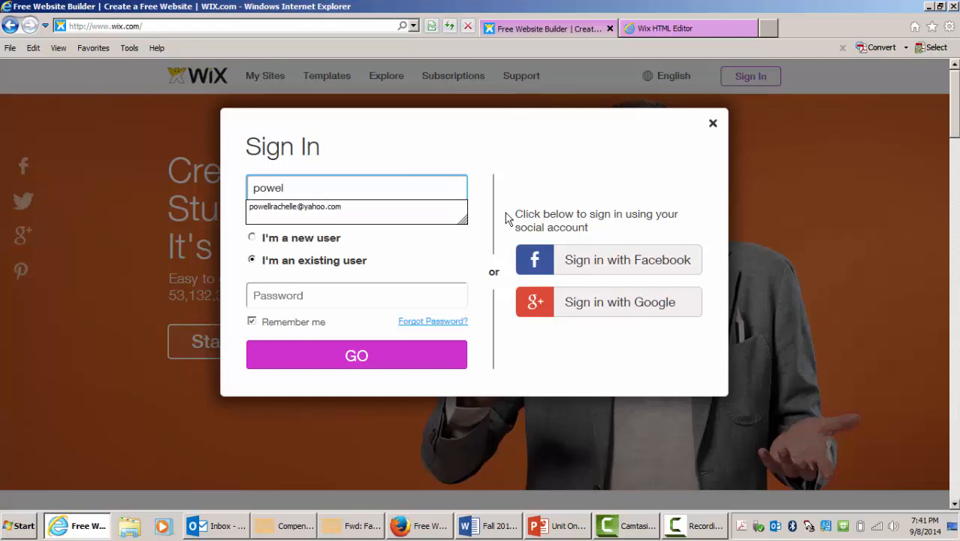
pyautogui.click(339, 214)
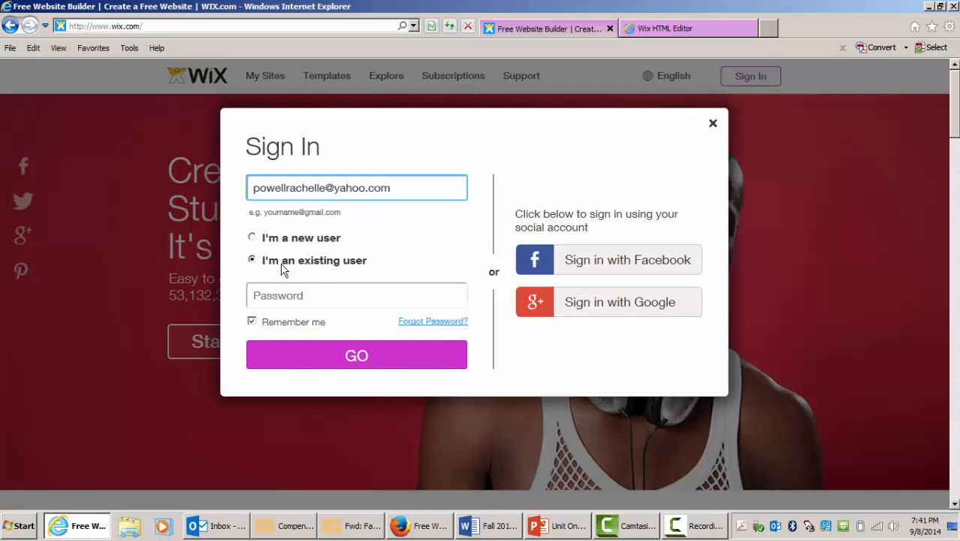
# - Enter the account password, sign in, and open the educ-1300 site for editing
pyautogui.click(312, 290)
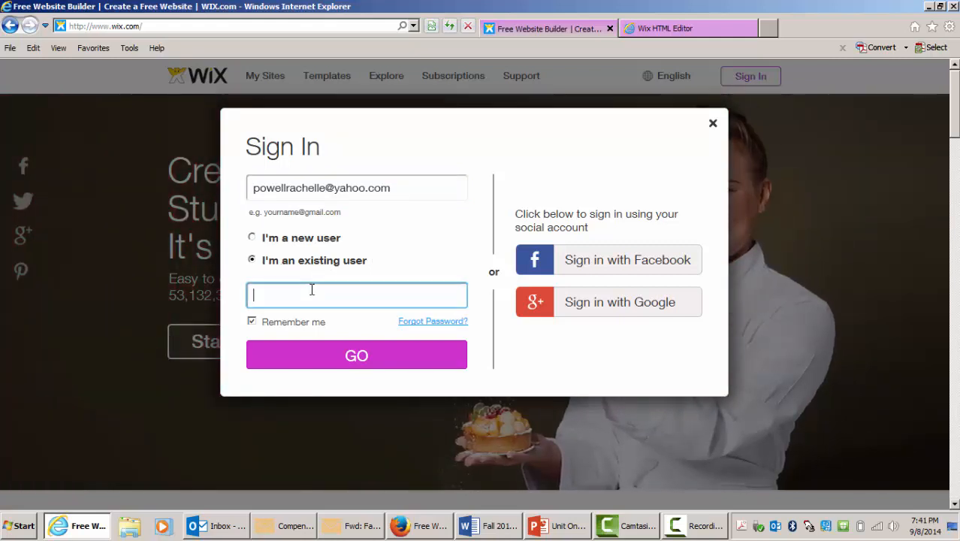
pyautogui.write('••••••••••')
pyautogui.click(363, 356)
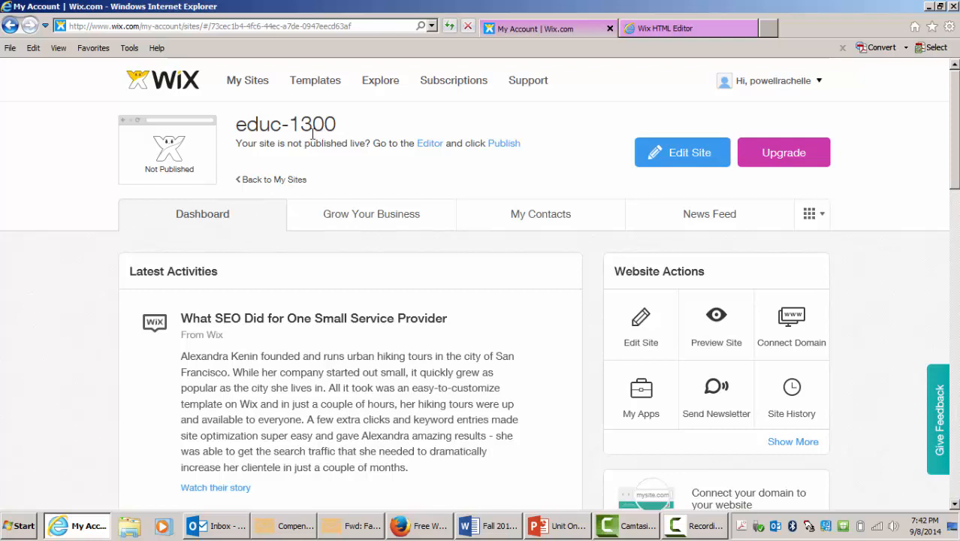
pyautogui.click(684, 157)
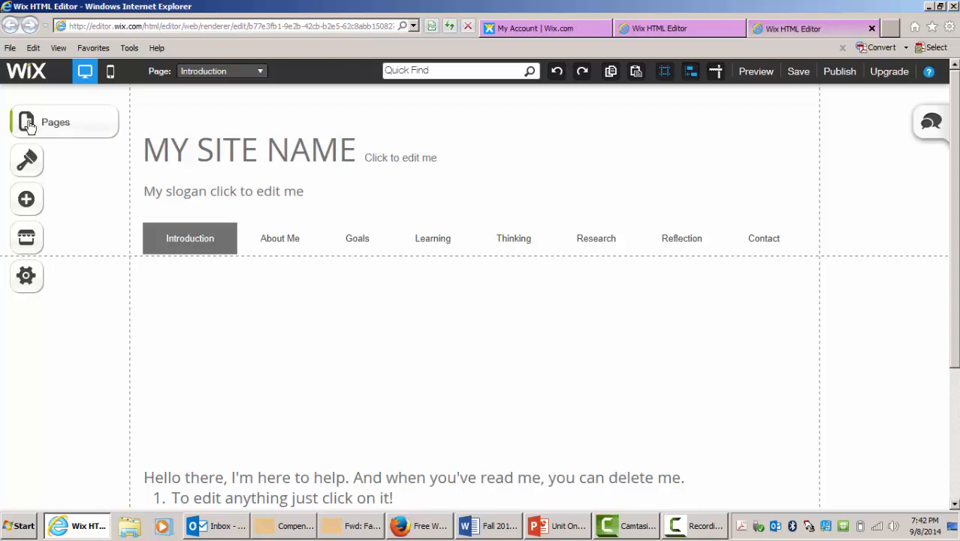
# - Browse the Design panel's Background and Colors options without applying any
pyautogui.click(27, 165)
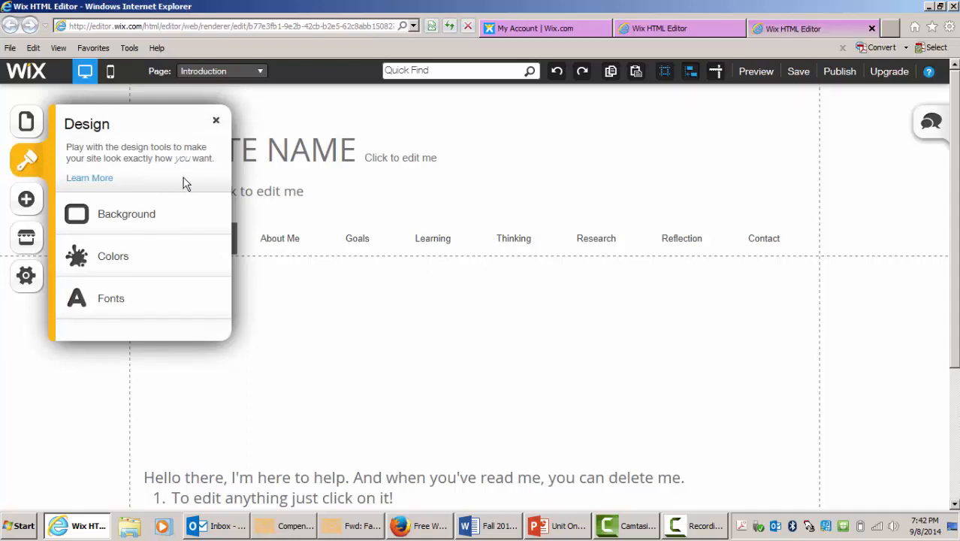
pyautogui.click(156, 219)
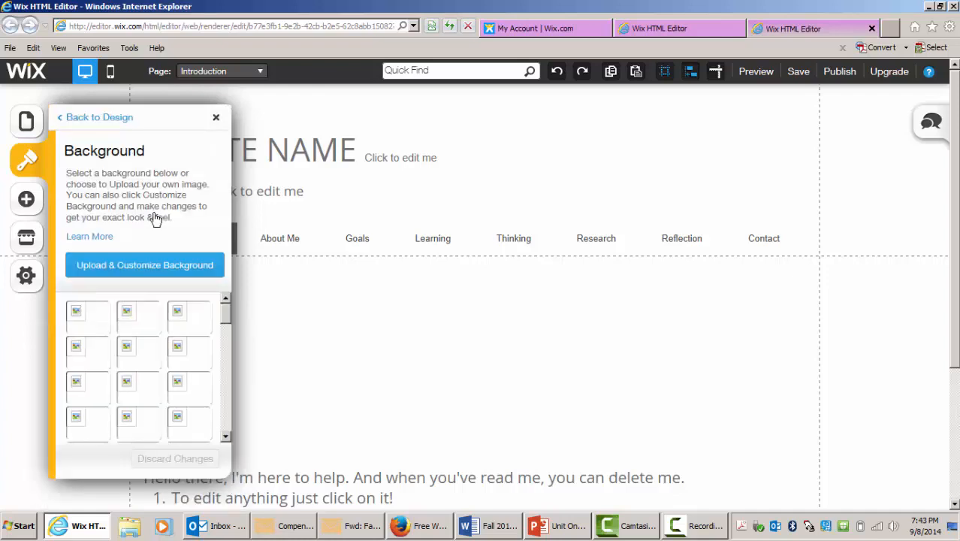
pyautogui.moveTo(231, 323); pyautogui.dragTo(250, 384)
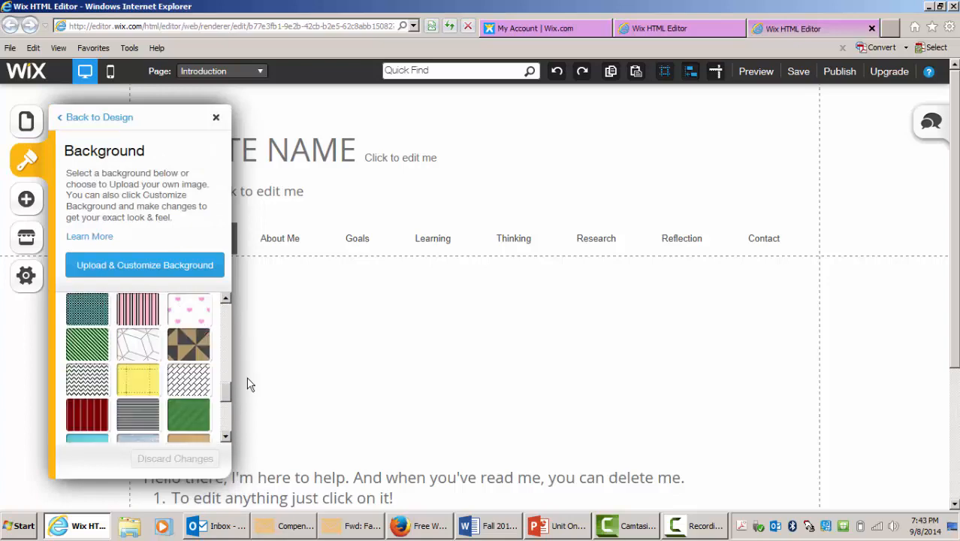
pyautogui.click(106, 121)
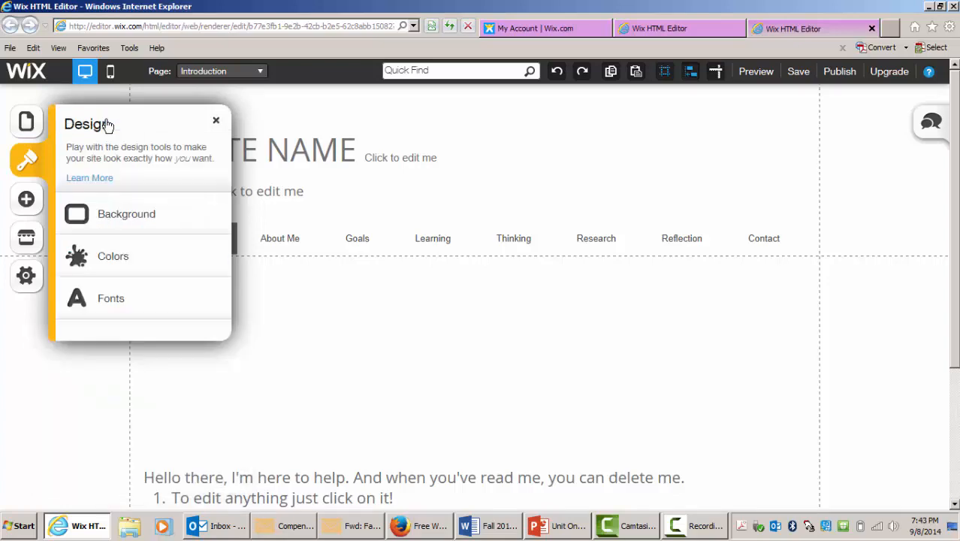
pyautogui.click(118, 259)
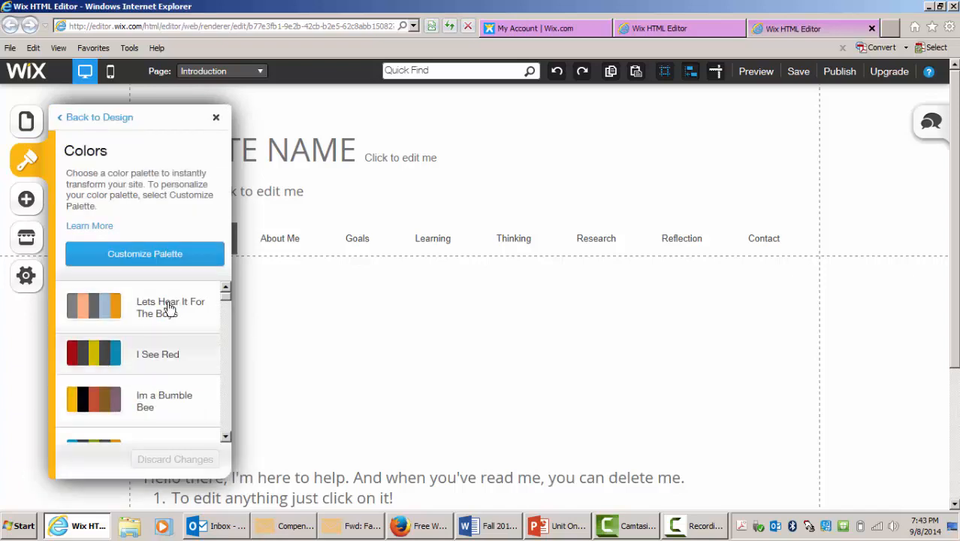
pyautogui.click(102, 118)
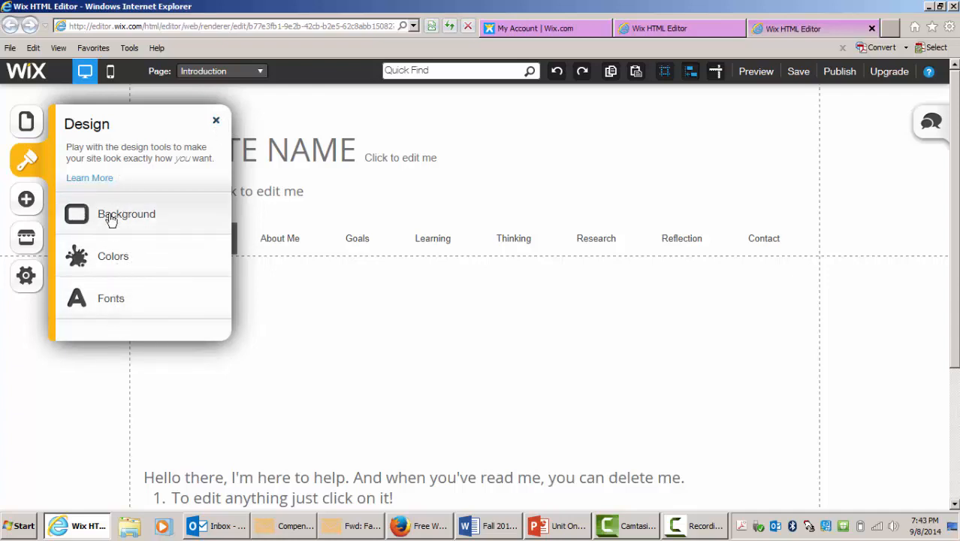
pyautogui.click(216, 121)
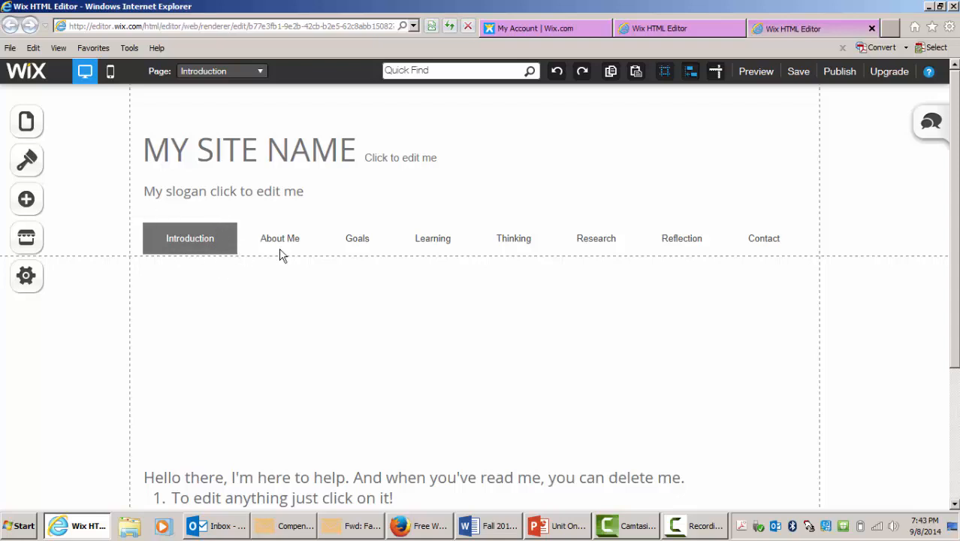
# - Switch the editor to the About Me page
pyautogui.click(47, 131)
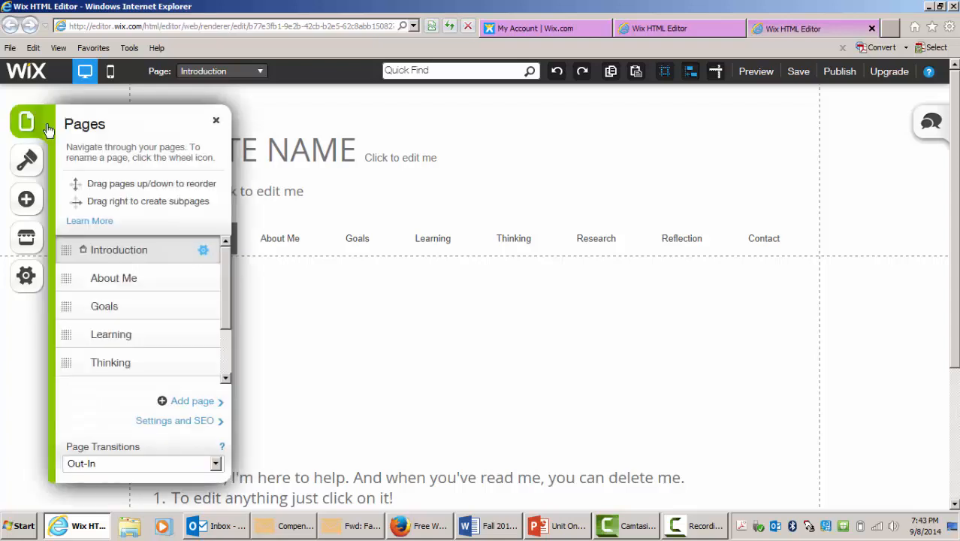
pyautogui.click(126, 279)
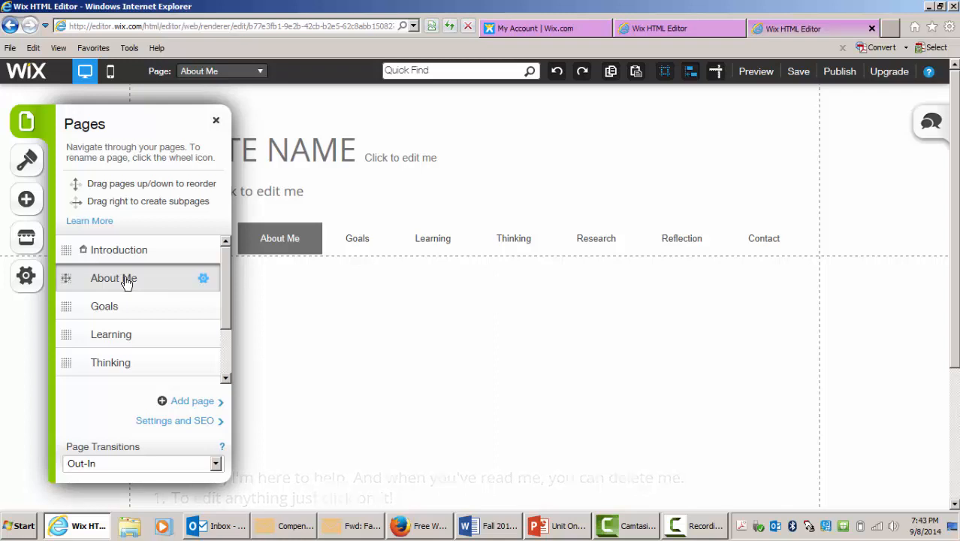
pyautogui.click(216, 121)
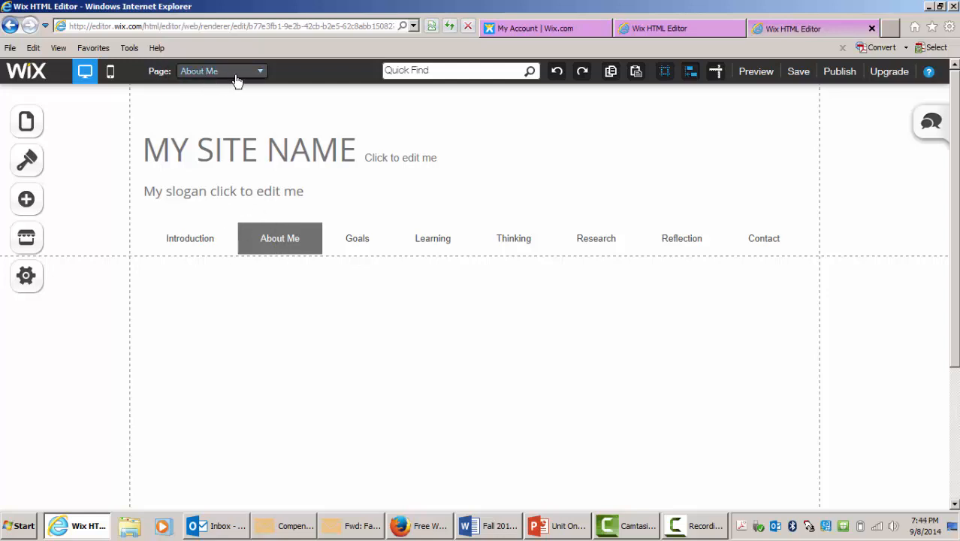
pyautogui.click(260, 71)
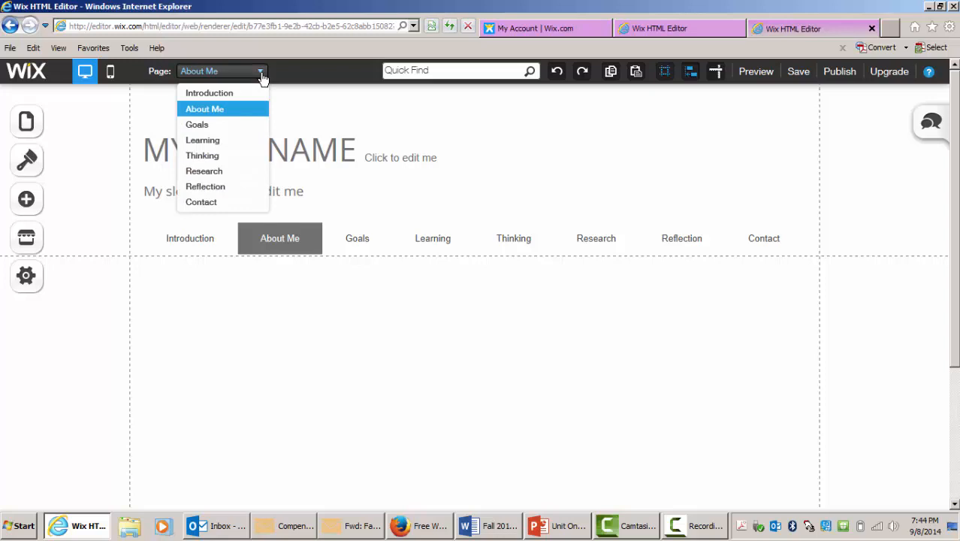
pyautogui.click(261, 75)
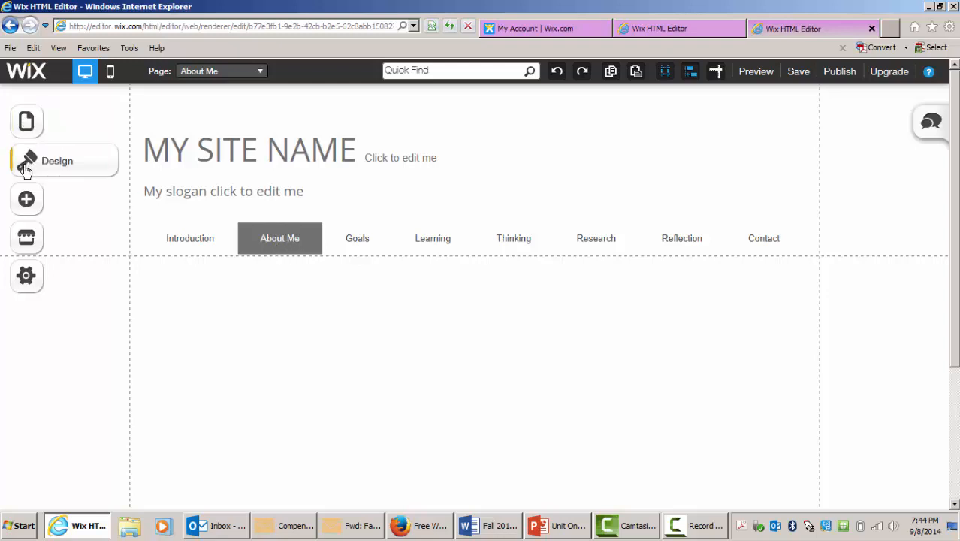
# - Add a Paragraph text box to the About Me page
pyautogui.click(30, 205)
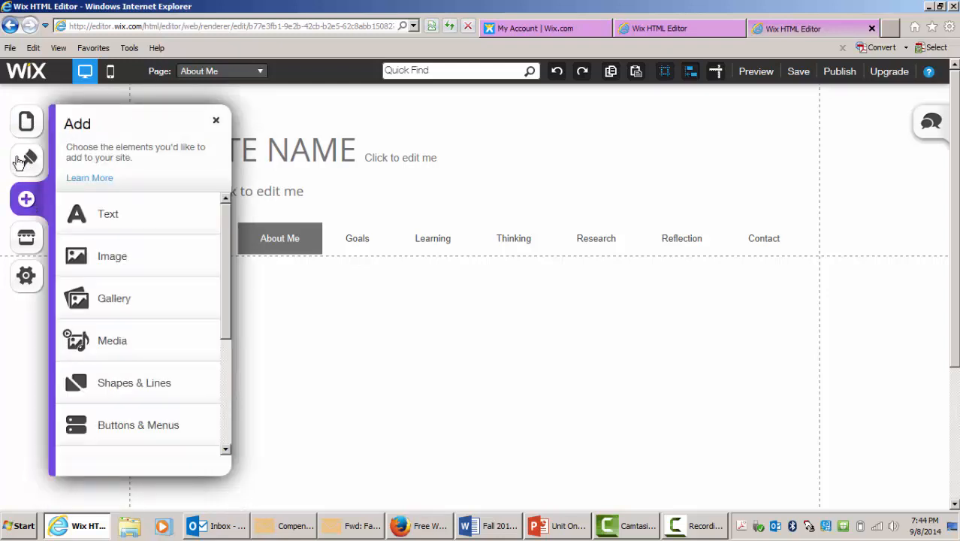
pyautogui.moveTo(222, 213)
pyautogui.mouseDown()
pyautogui.moveTo(223, 282)
pyautogui.moveTo(238, 211)
pyautogui.mouseUp()
pyautogui.scroll(-1, 229, 297)
pyautogui.scroll(-2, 229, 308)
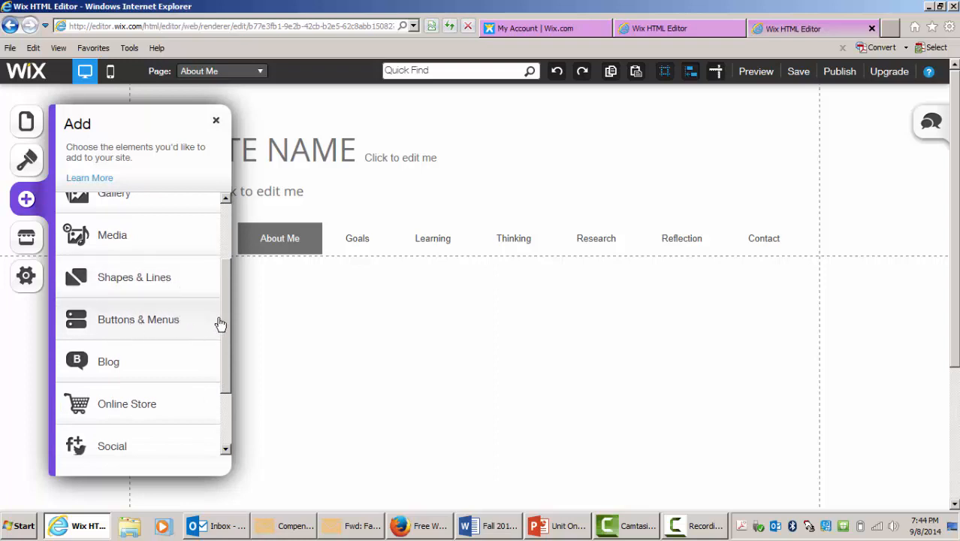
pyautogui.scroll(-2, 225, 353)
pyautogui.scroll(-1, 225, 373)
pyautogui.moveTo(225, 374); pyautogui.dragTo(232, 228)
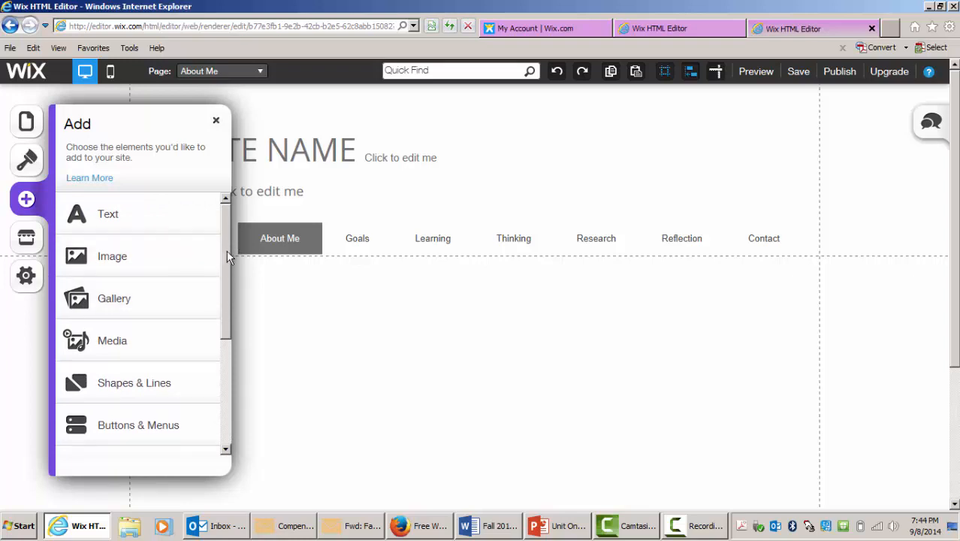
pyautogui.moveTo(226, 250); pyautogui.dragTo(229, 230)
pyautogui.click(111, 217)
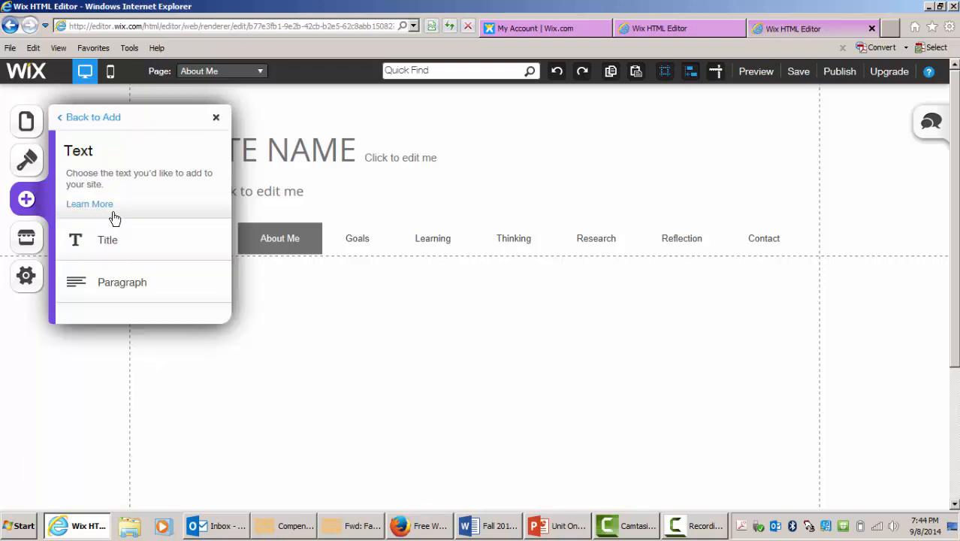
pyautogui.click(116, 282)
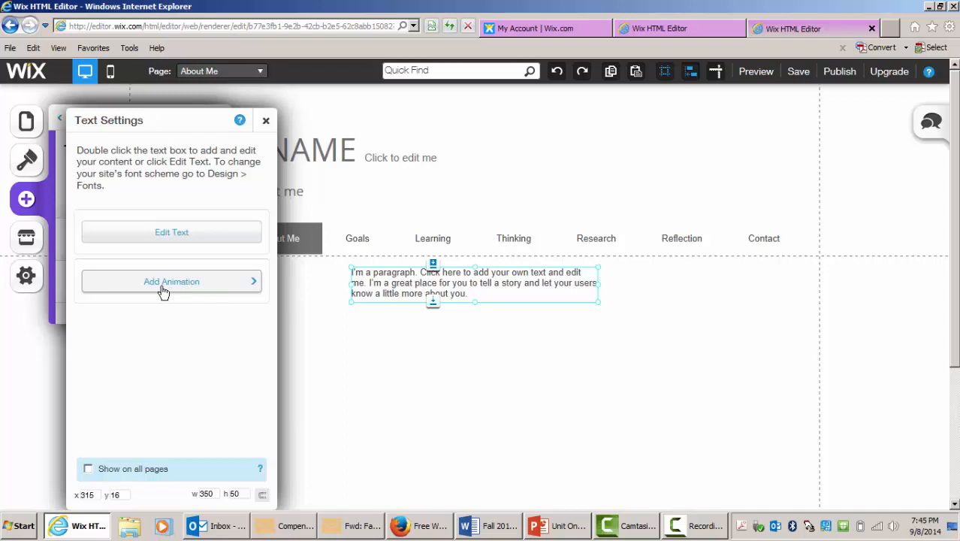
# - Edit the new paragraph and delete all of its placeholder text
pyautogui.click(175, 234)
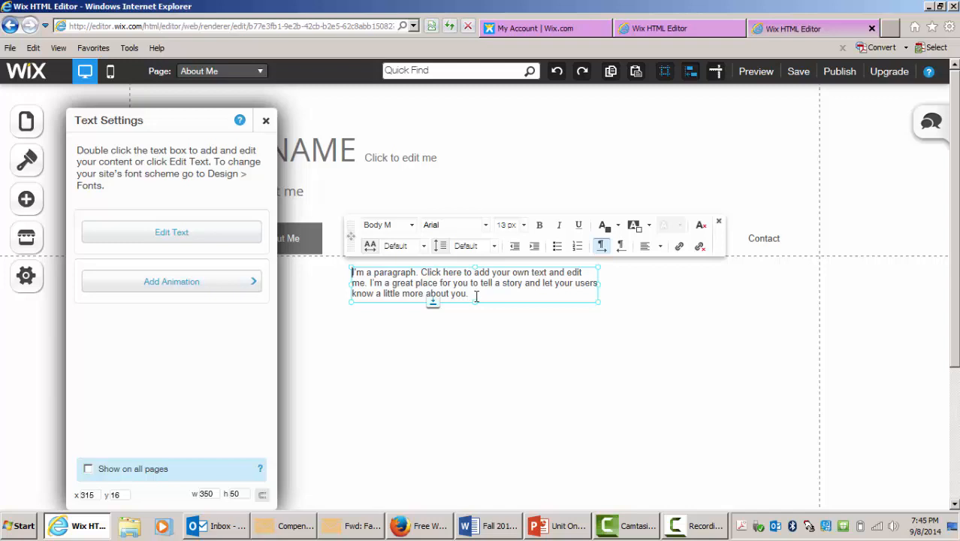
pyautogui.moveTo(477, 296); pyautogui.dragTo(358, 279)
pyautogui.press('BackSpace')
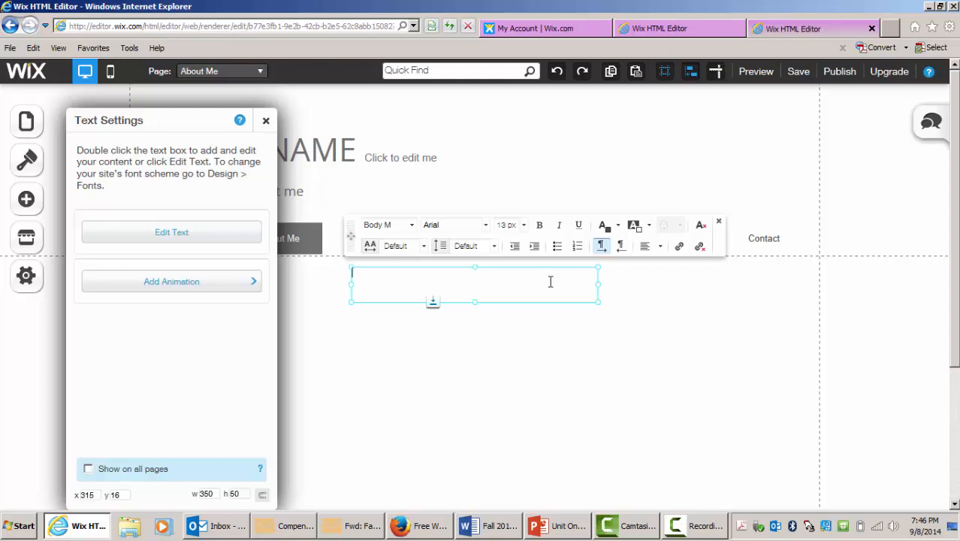
# - Write the paragraph as 'I am' plus the author's name, followed by ', instructor for EDUC 1300 at North Lake College'
pyautogui.write('I am Rachelle Powell')
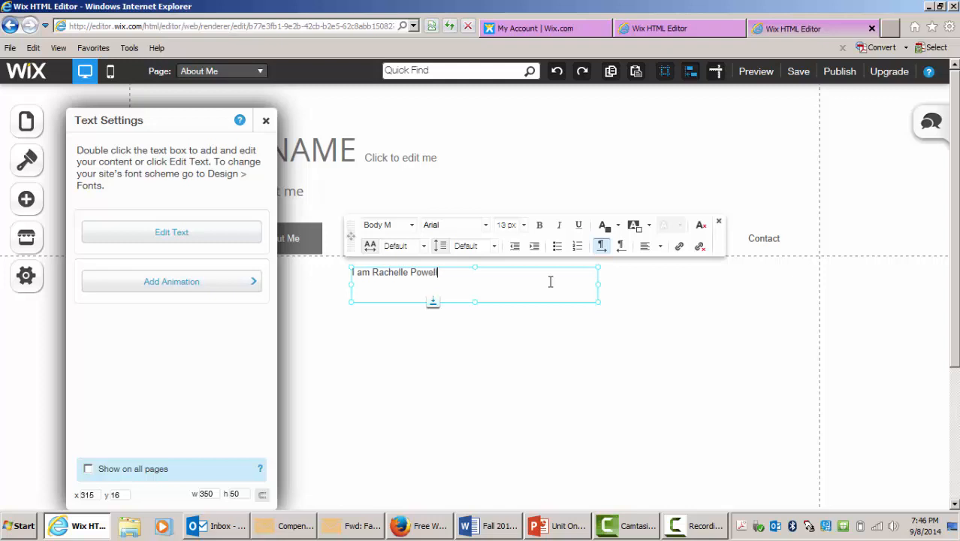
pyautogui.write(', instructor for EDU')
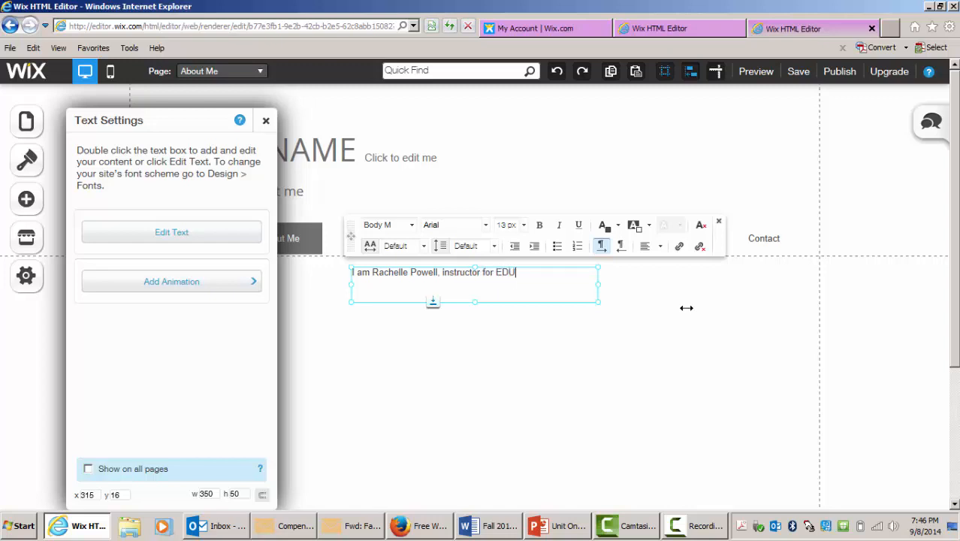
pyautogui.write('C 1300 at North Lake COl')
pyautogui.press('BackSpace')
pyautogui.press('BackSpace')
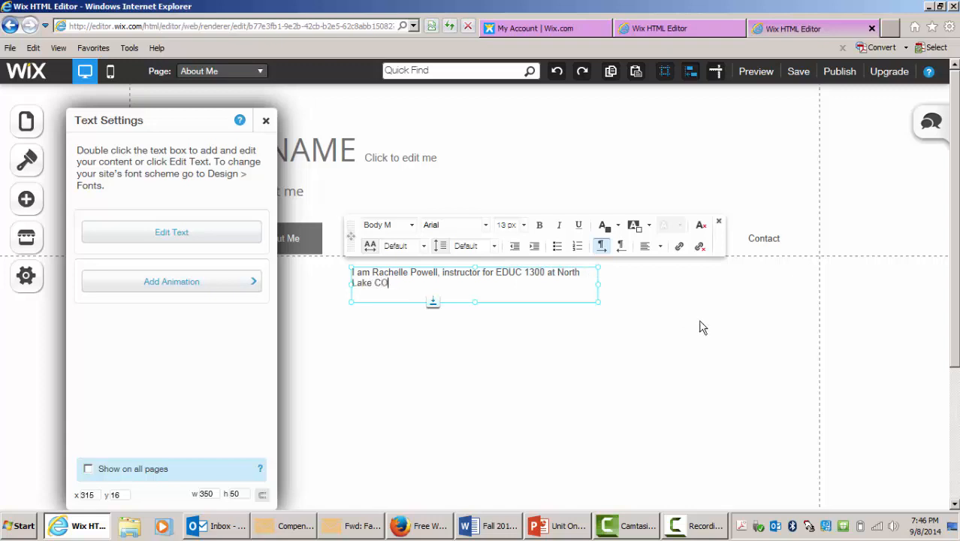
pyautogui.write('ollege')
pyautogui.click(514, 401)
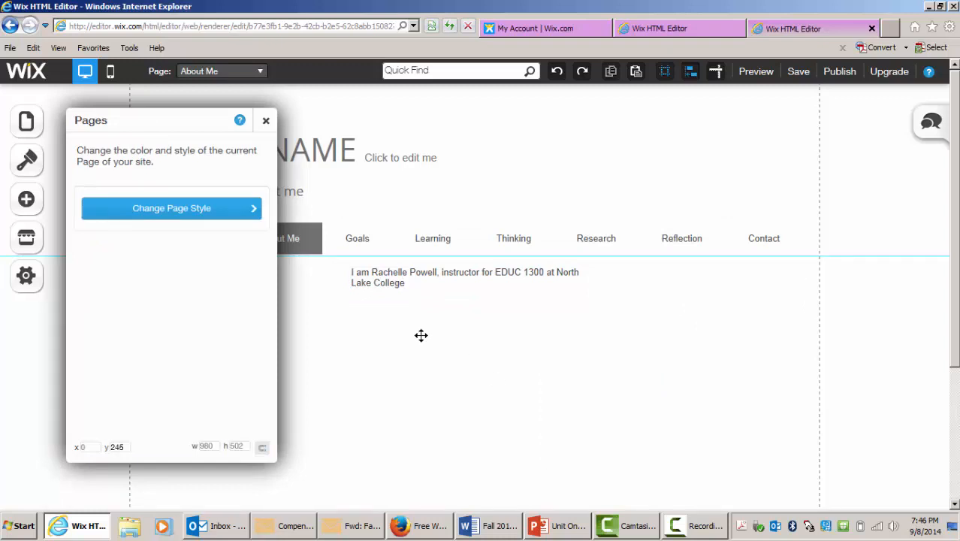
# - Move the paragraph text box to the left edge of the page content area
pyautogui.click(266, 121)
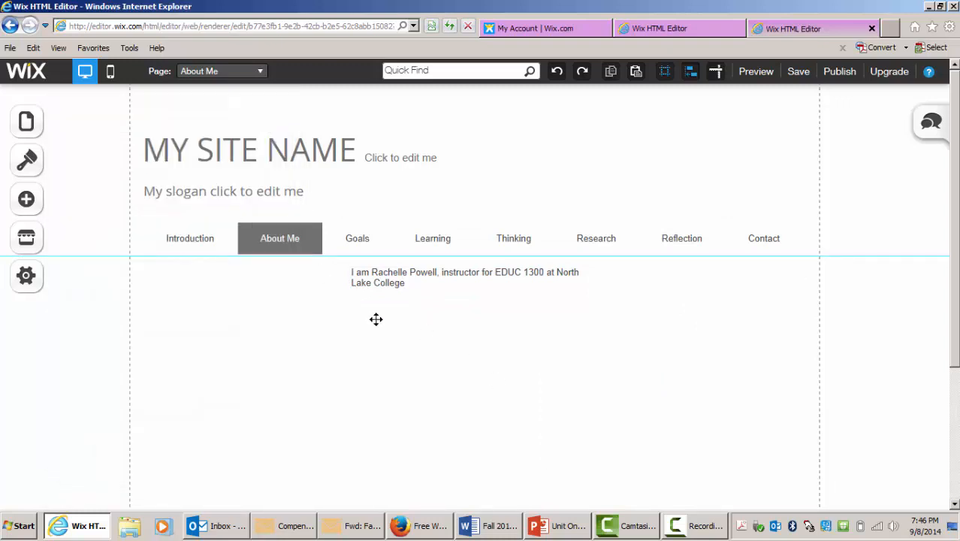
pyautogui.click(393, 277)
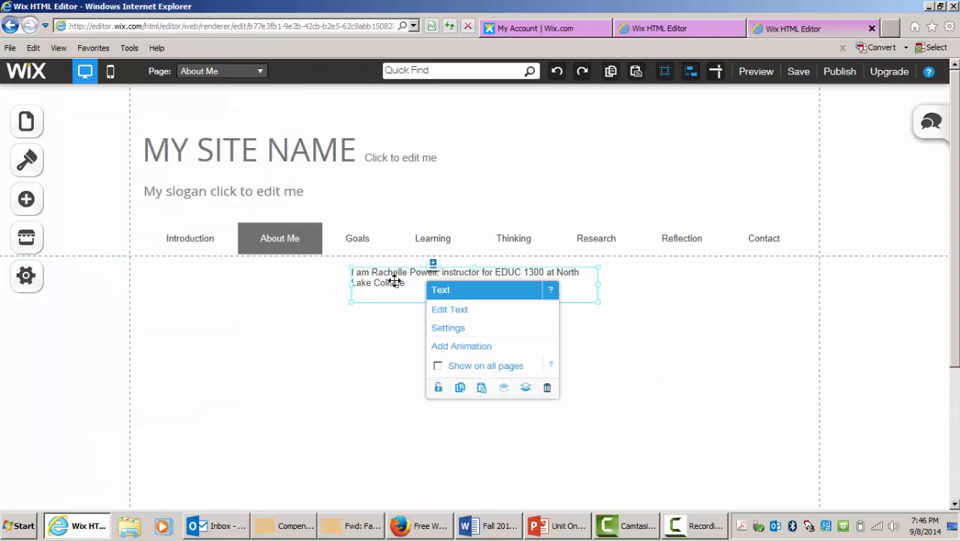
pyautogui.moveTo(410, 270); pyautogui.dragTo(211, 276)
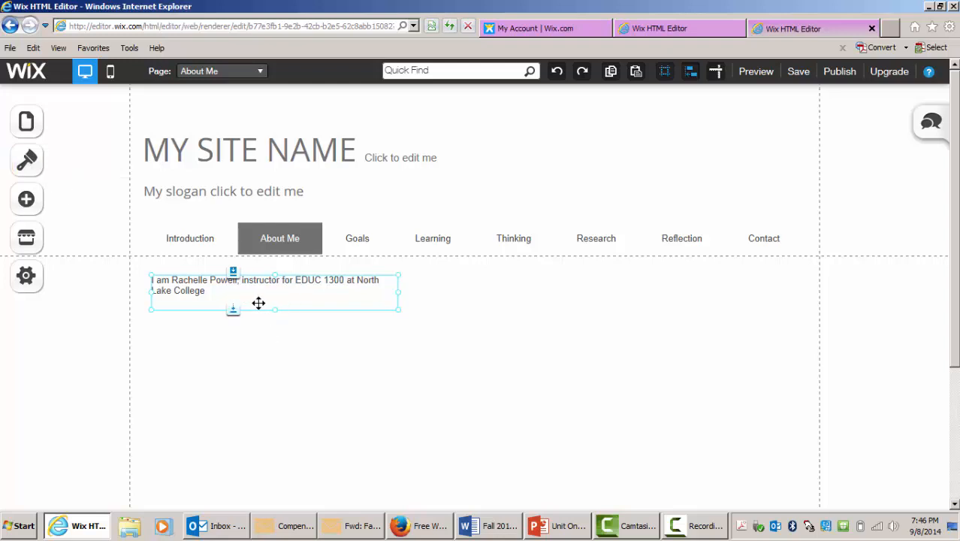
pyautogui.click(283, 337)
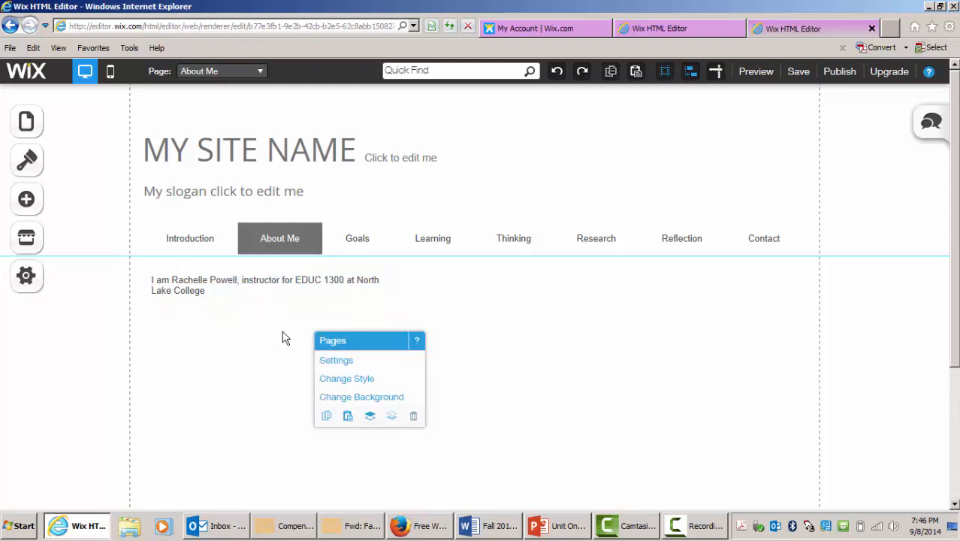
# - Switch the editor to the Goals page
pyautogui.click(247, 282)
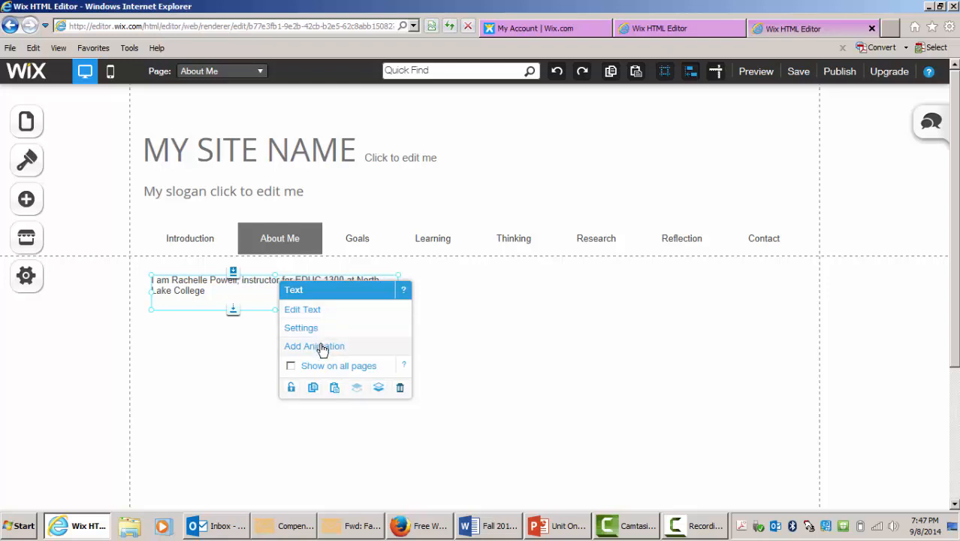
pyautogui.click(257, 358)
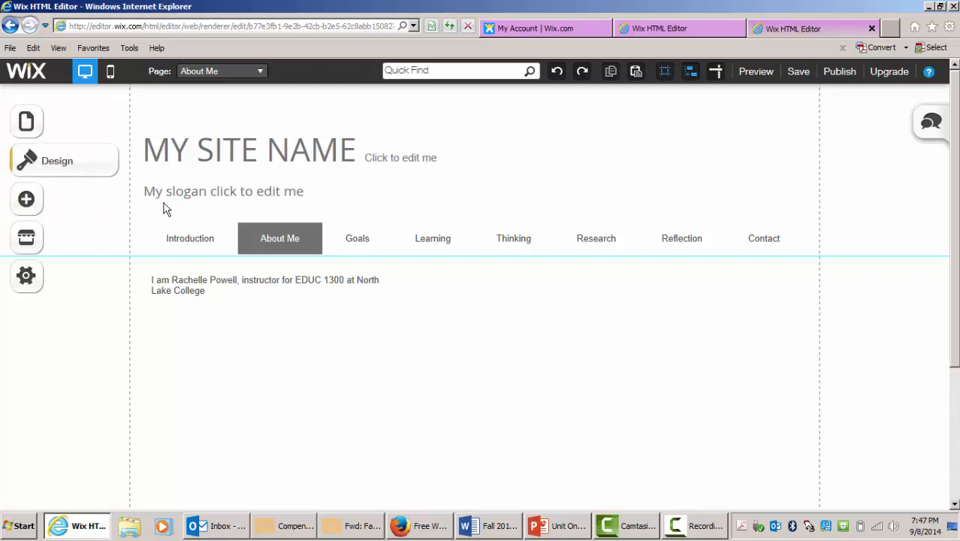
pyautogui.click(27, 123)
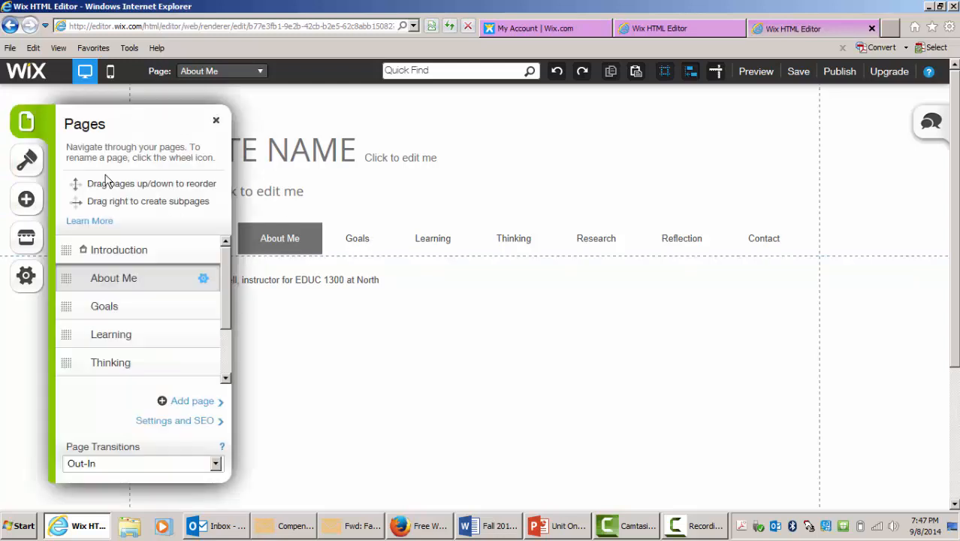
pyautogui.click(115, 310)
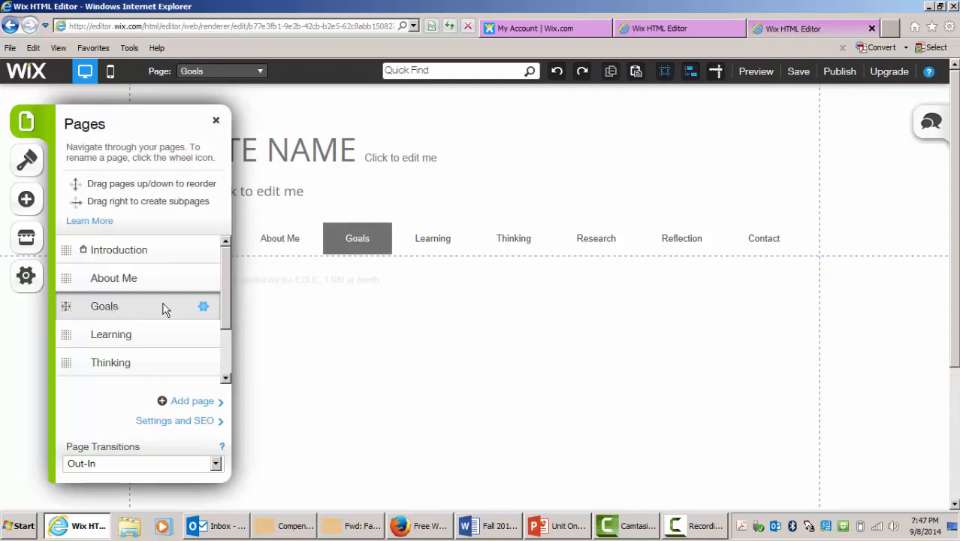
pyautogui.click(215, 120)
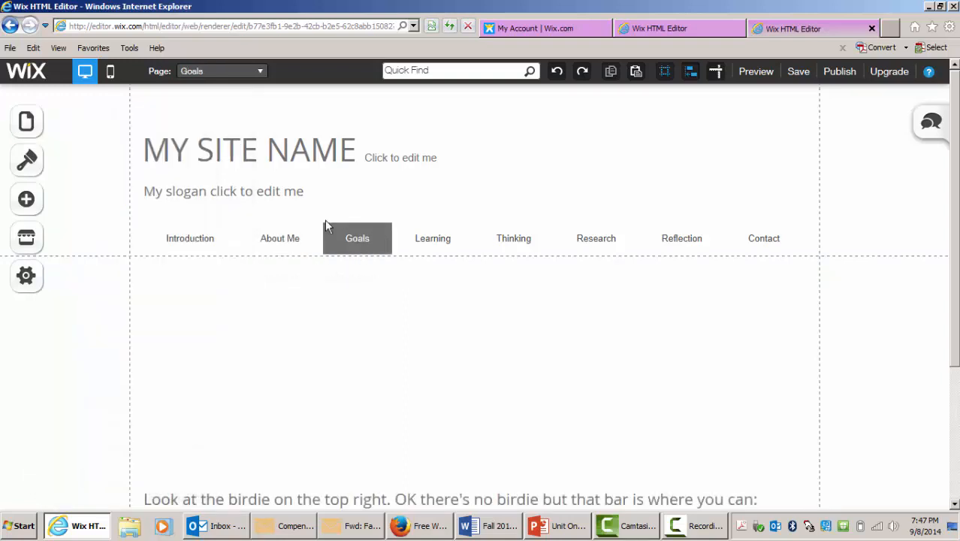
pyautogui.click(30, 208)
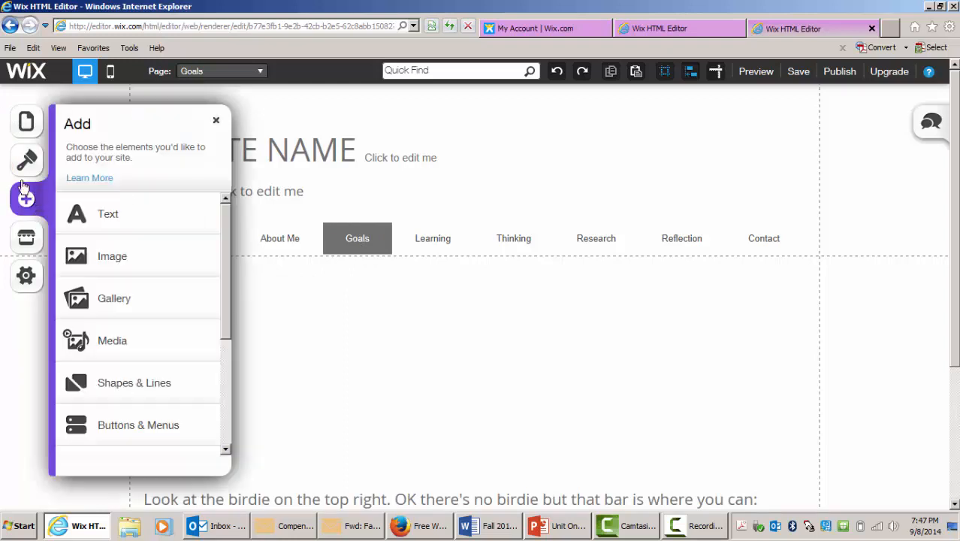
pyautogui.click(118, 264)
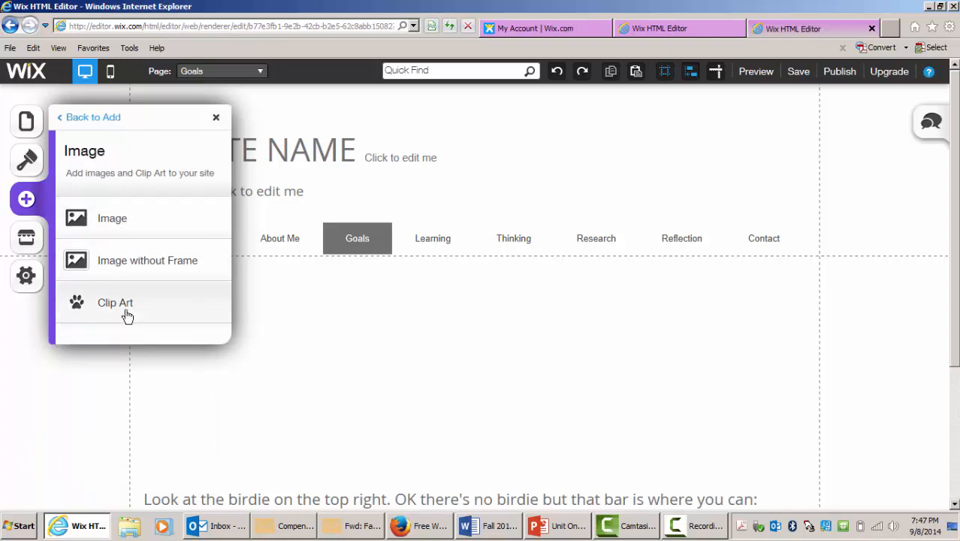
pyautogui.click(91, 119)
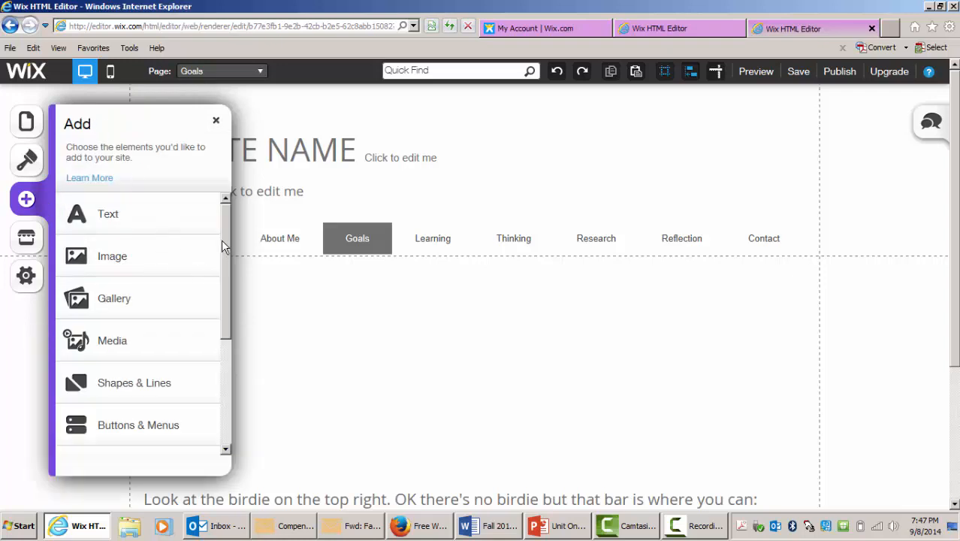
pyautogui.click(116, 301)
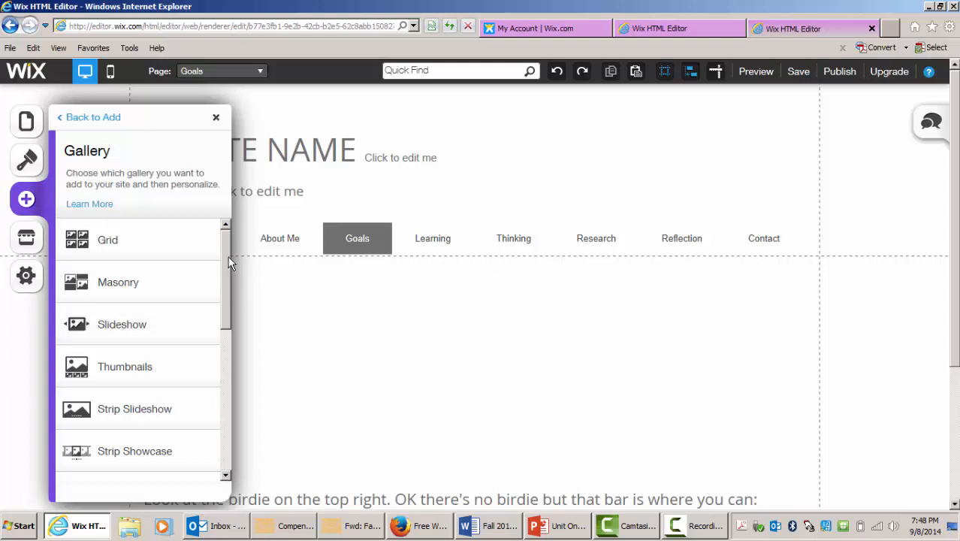
pyautogui.moveTo(231, 261)
pyautogui.mouseDown()
pyautogui.moveTo(228, 411)
pyautogui.moveTo(239, 244)
pyautogui.mouseUp()
pyautogui.click(93, 118)
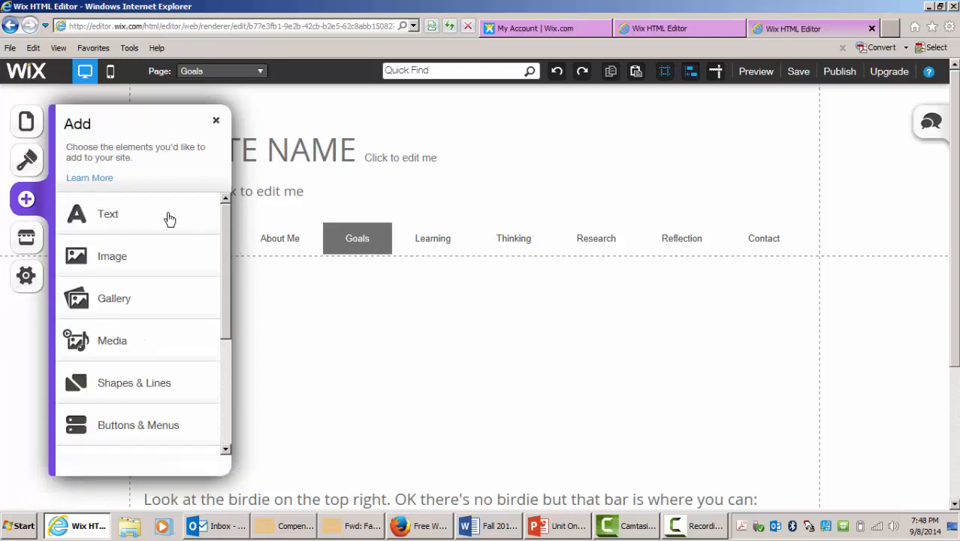
# - Upload the image 1300 textbook.jpg from the Banners folder on the Lexar (D:) drive to My Images
pyautogui.click(112, 259)
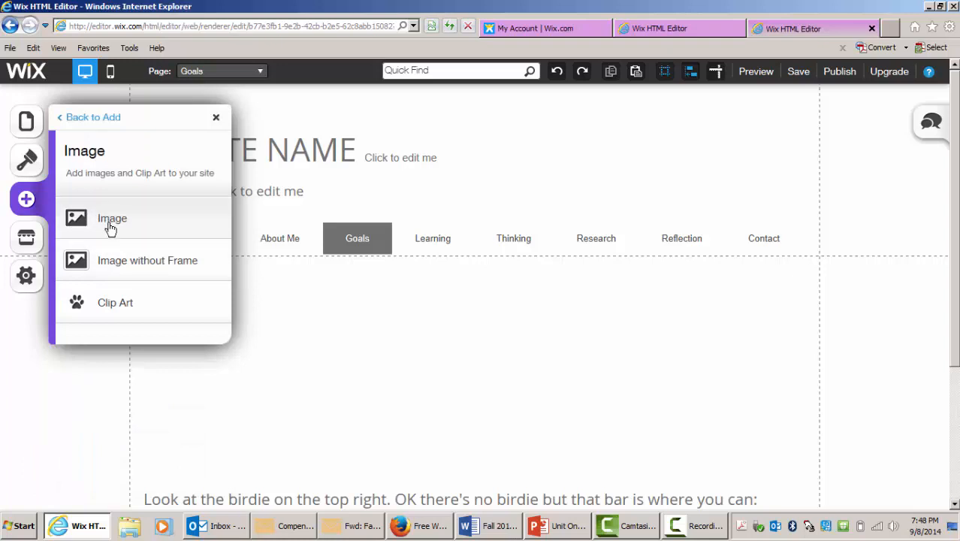
pyautogui.click(111, 230)
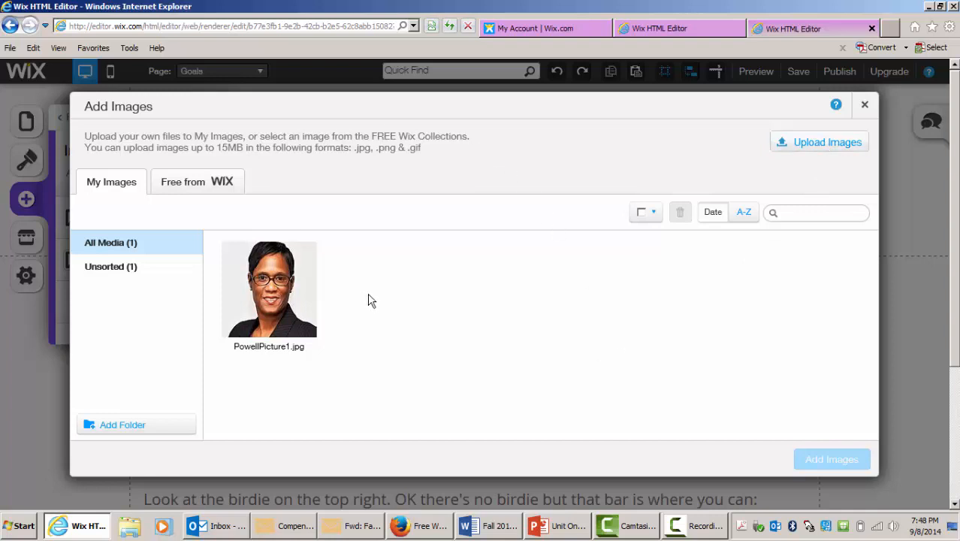
pyautogui.click(819, 146)
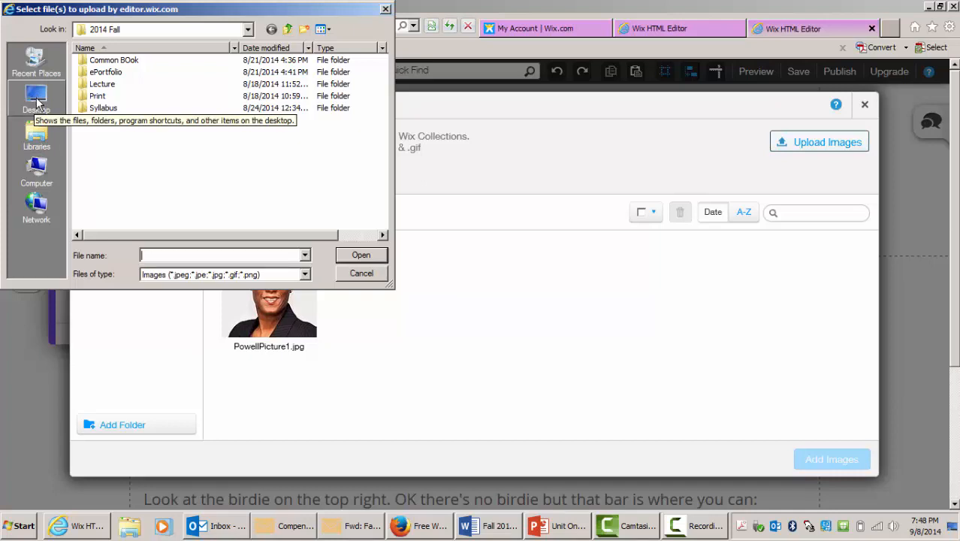
pyautogui.click(43, 168)
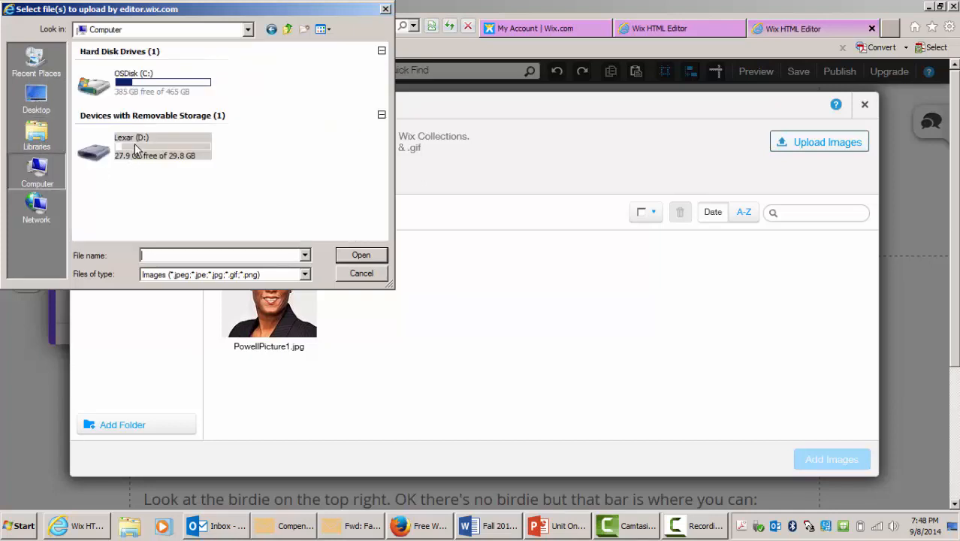
pyautogui.doubleClick(136, 150)
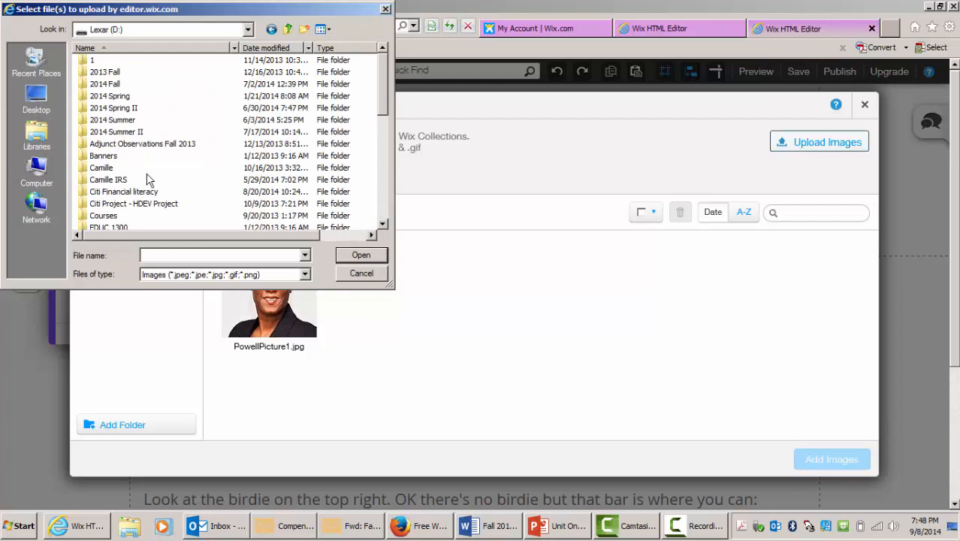
pyautogui.click(103, 157)
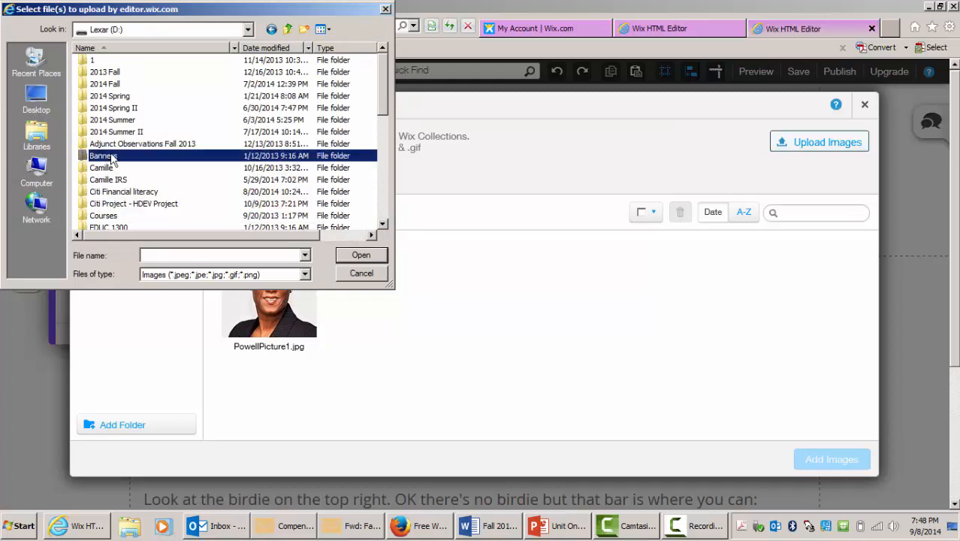
pyautogui.doubleClick(107, 160)
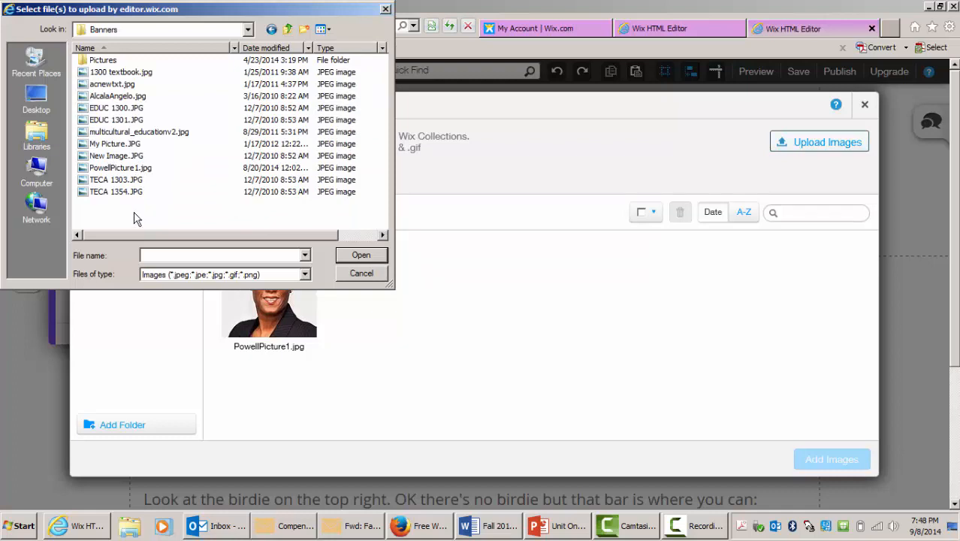
pyautogui.click(129, 74)
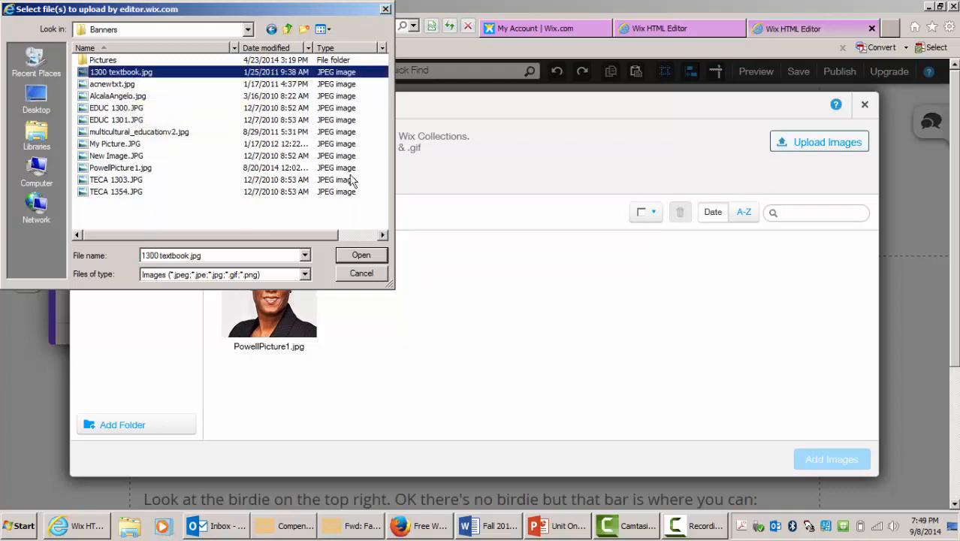
pyautogui.click(361, 256)
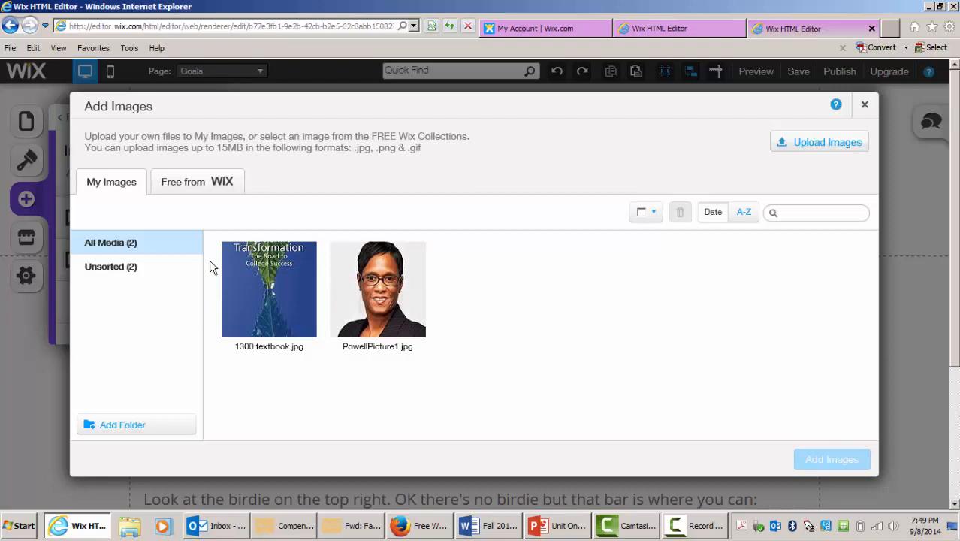
# - Add the 1300 textbook.jpg image to the Goals page, shrink it and move it under the menu at the left
pyautogui.click(265, 275)
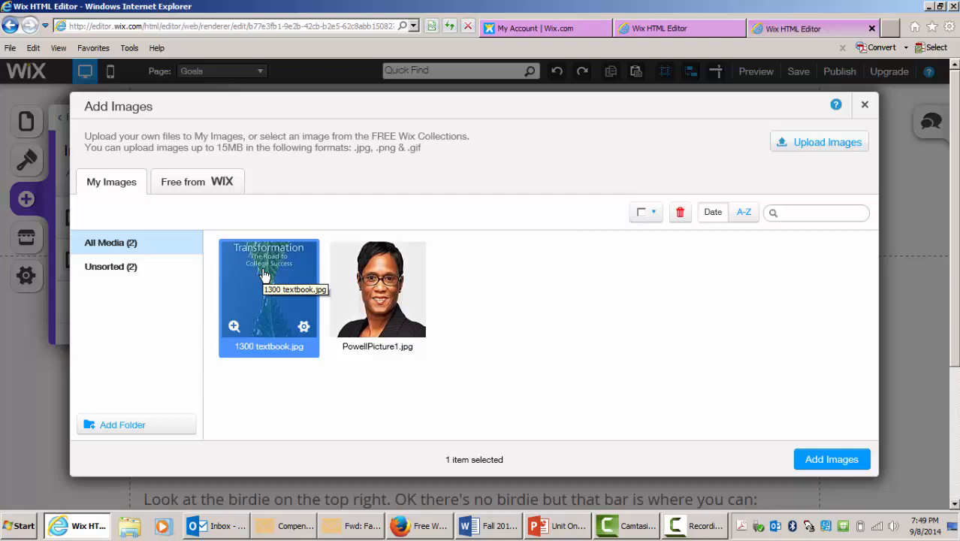
pyautogui.click(832, 461)
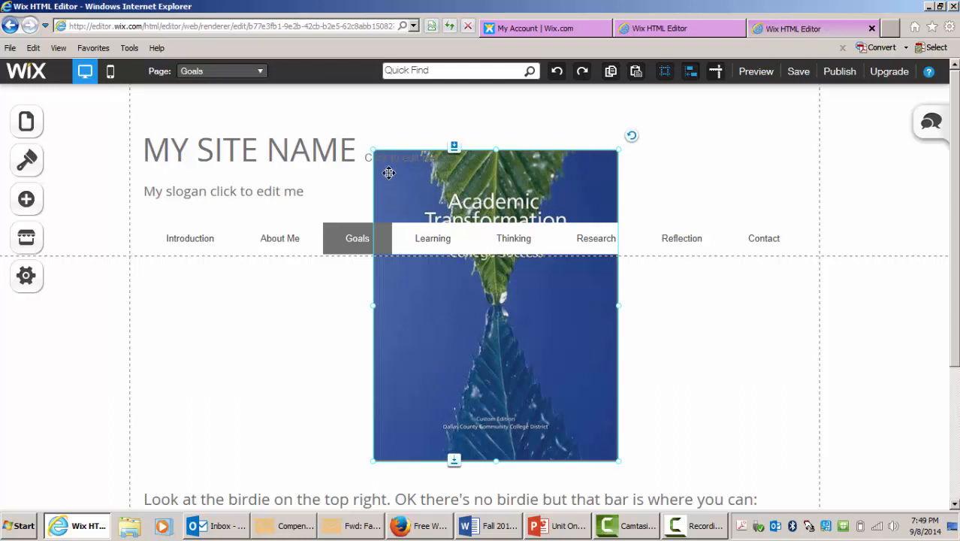
pyautogui.moveTo(370, 150); pyautogui.dragTo(473, 308)
pyautogui.moveTo(528, 331); pyautogui.dragTo(232, 320)
pyautogui.click(415, 329)
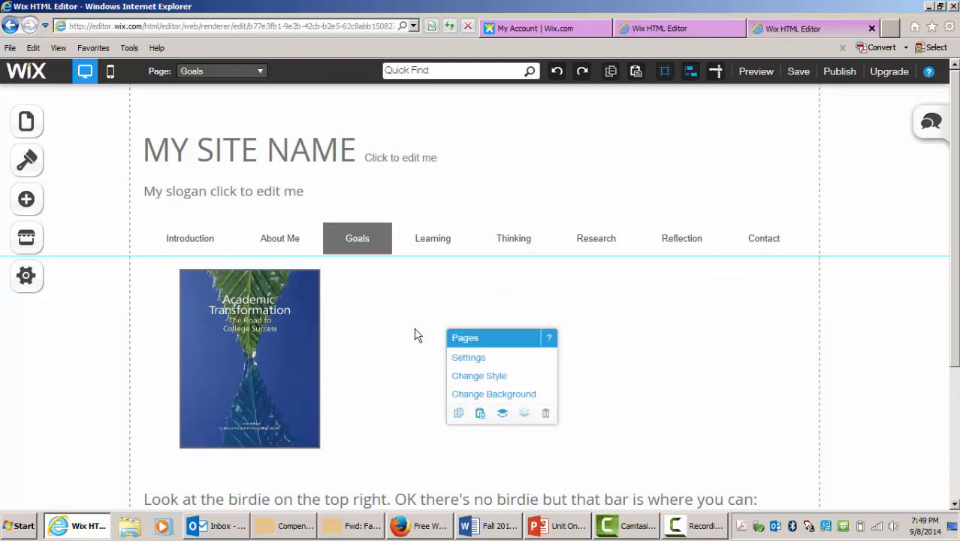
# - Adjust the textbook image's vertical position so it sits just below the menu bar
pyautogui.moveTo(296, 355); pyautogui.dragTo(299, 384)
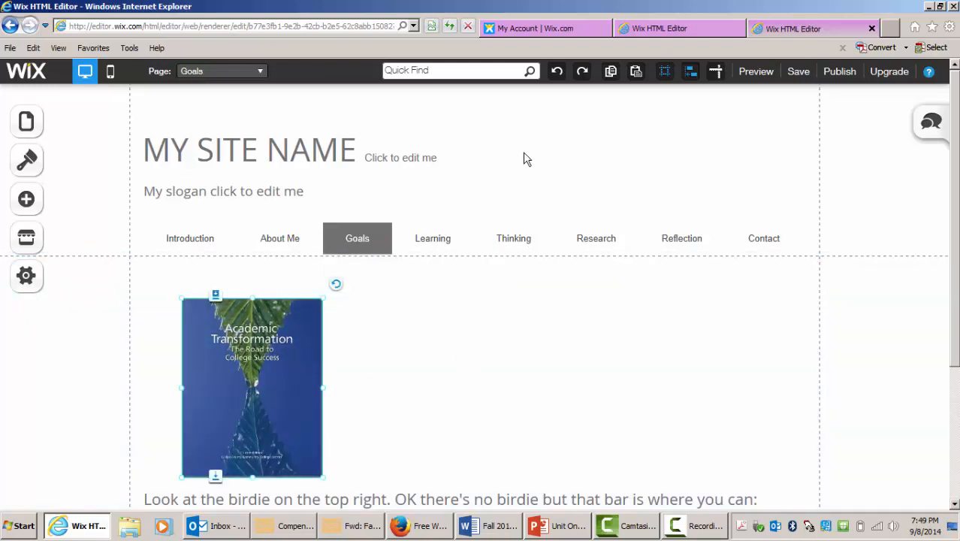
pyautogui.click(524, 154)
pyautogui.click(449, 362)
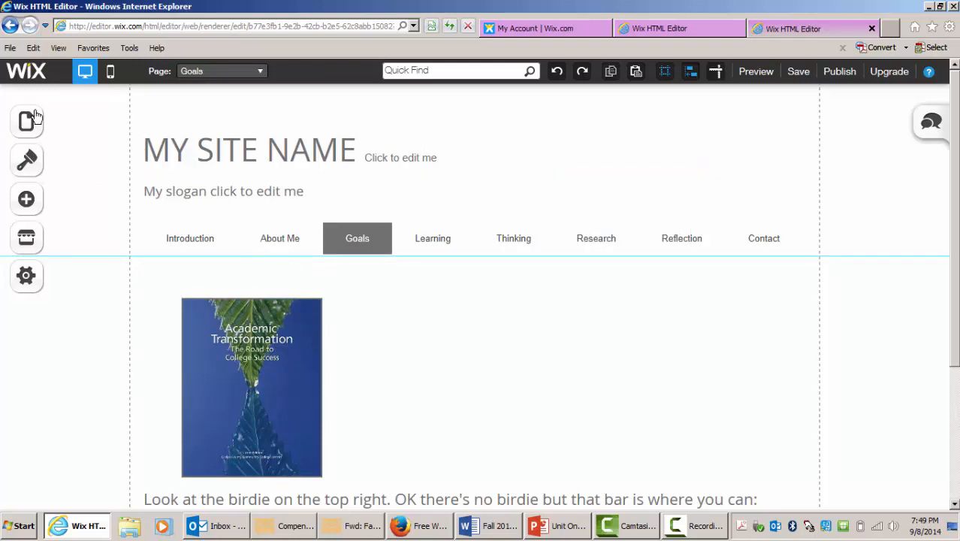
pyautogui.moveTo(224, 360); pyautogui.dragTo(226, 334)
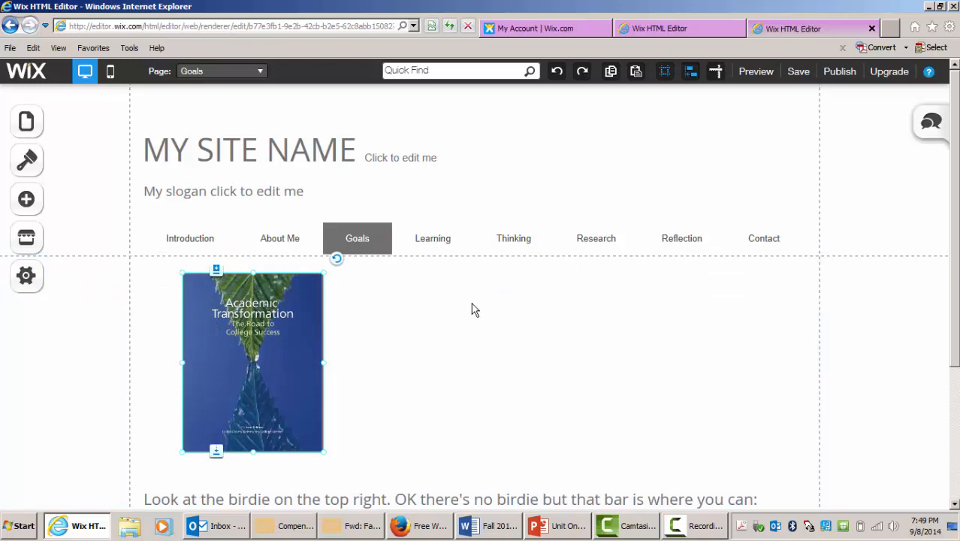
# - Add the author's portrait photo to the Goals page, shrink it and place it beside the textbook image
pyautogui.click(33, 205)
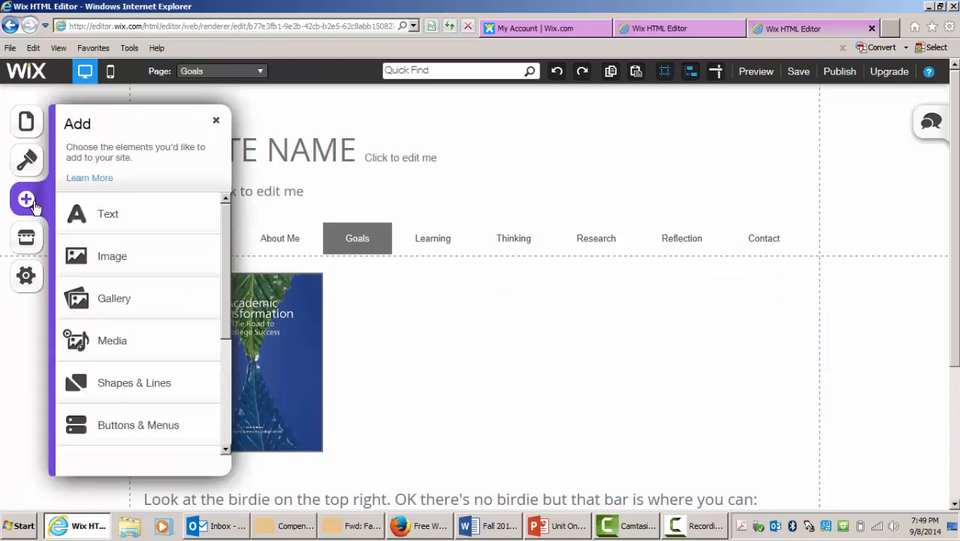
pyautogui.click(121, 263)
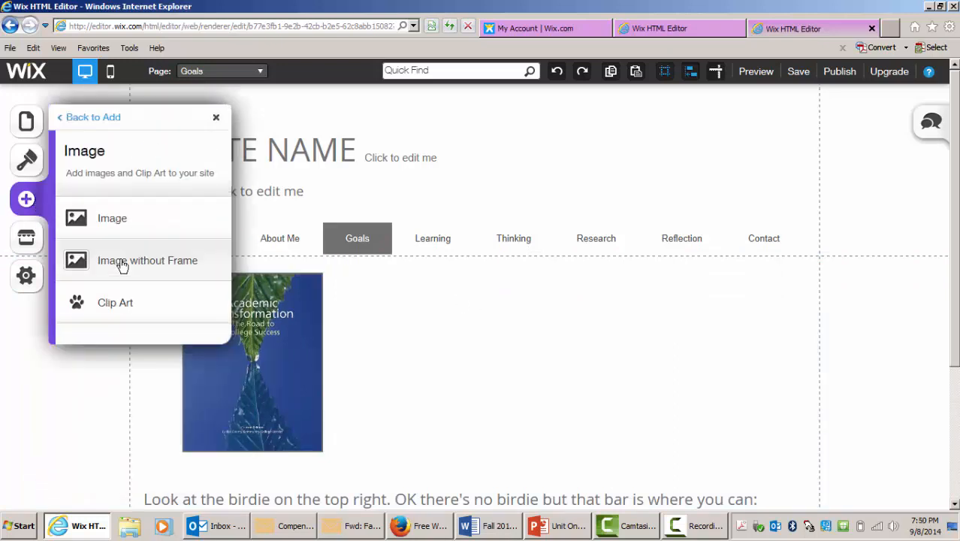
pyautogui.click(119, 218)
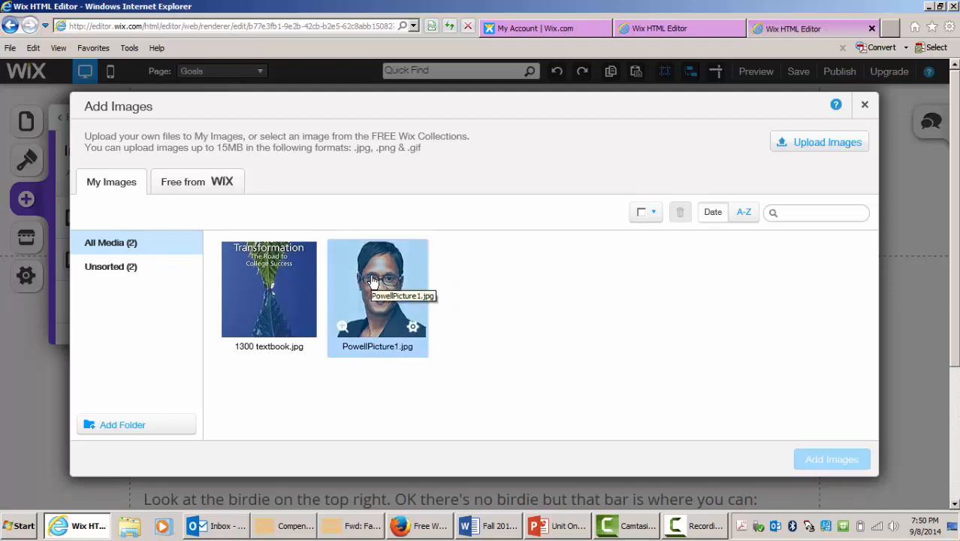
pyautogui.click(413, 299)
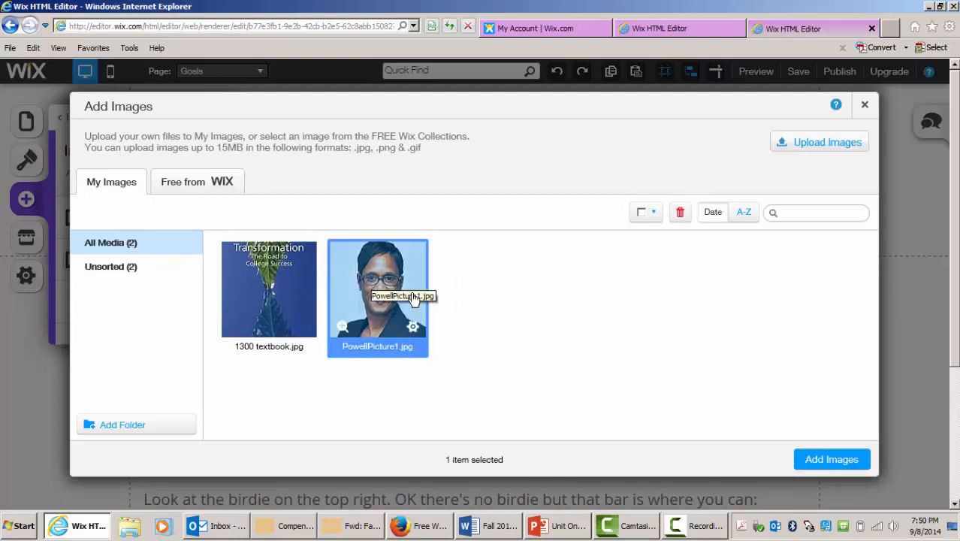
pyautogui.click(832, 459)
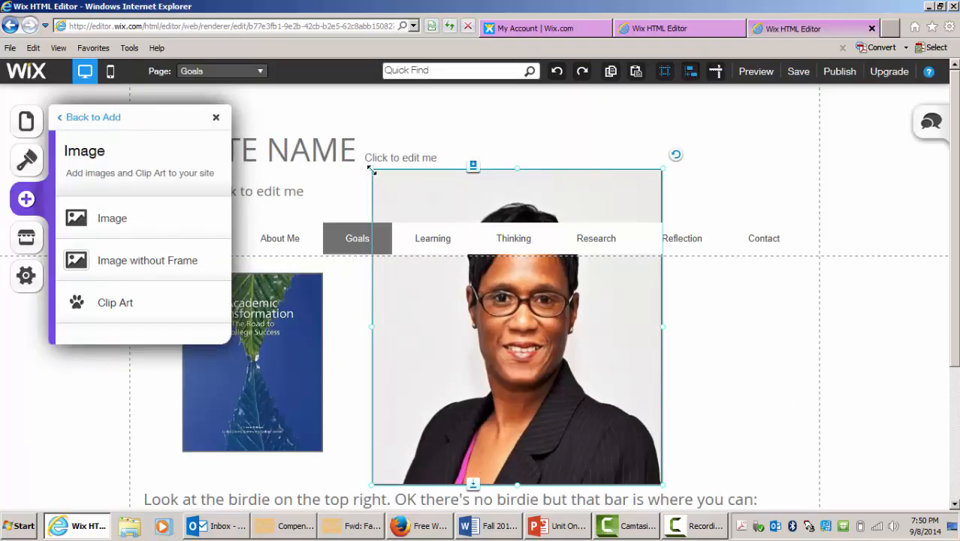
pyautogui.moveTo(369, 166); pyautogui.dragTo(504, 312)
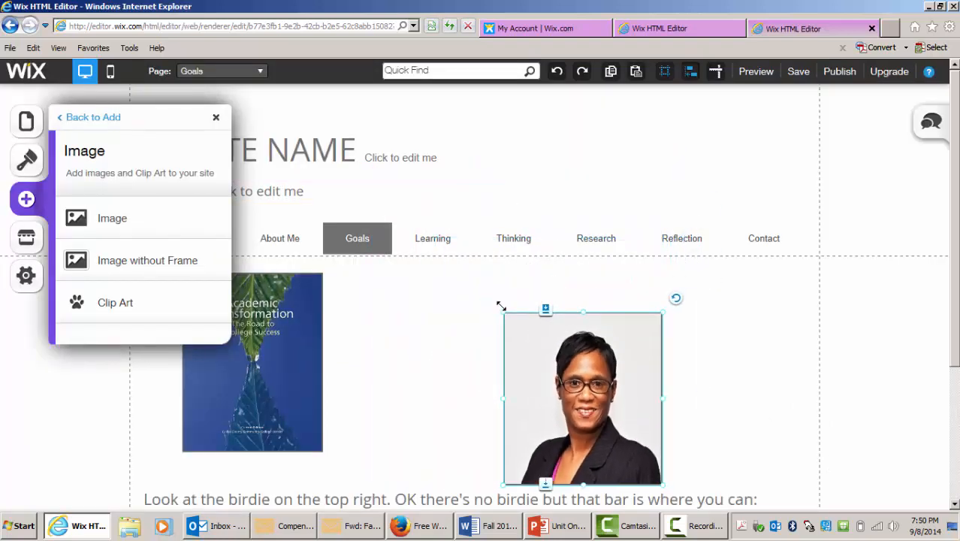
pyautogui.moveTo(560, 330); pyautogui.dragTo(447, 288)
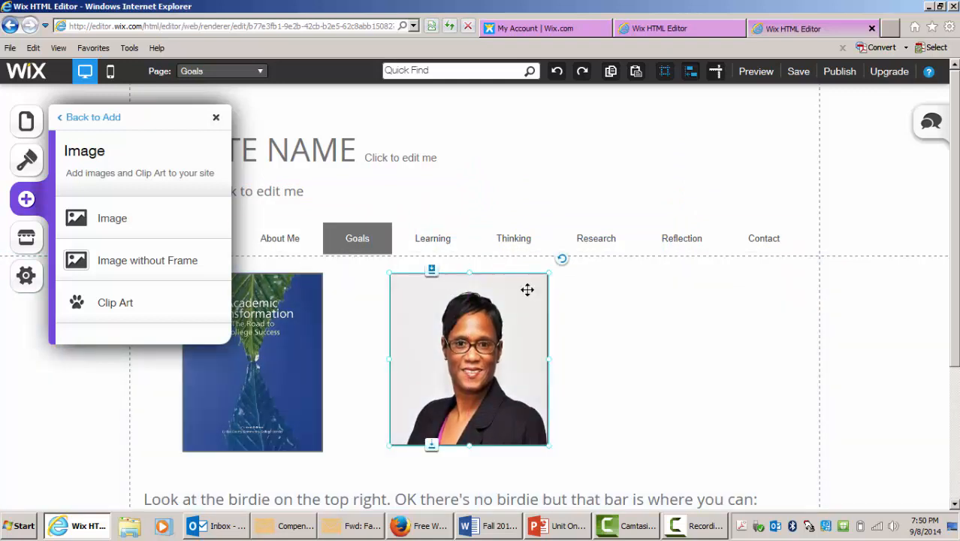
pyautogui.click(216, 120)
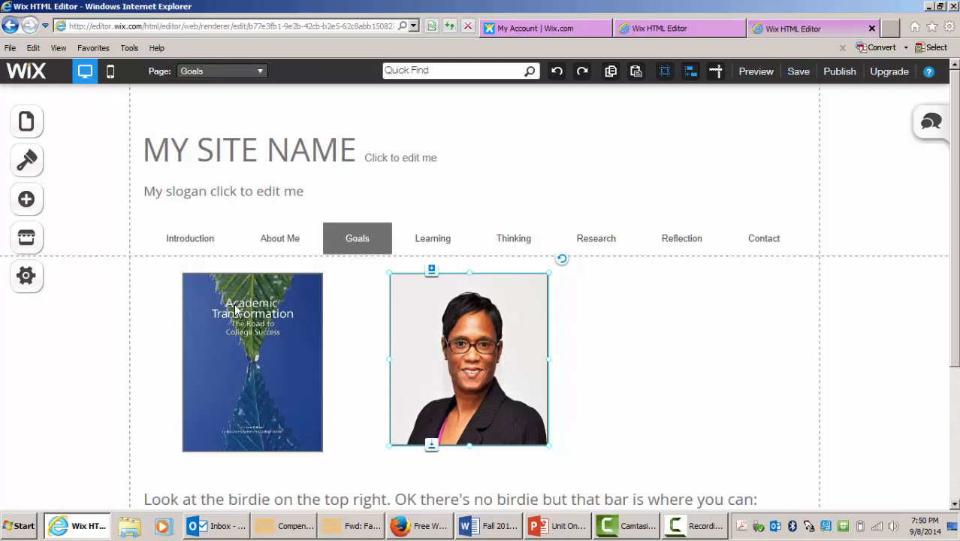
pyautogui.click(25, 203)
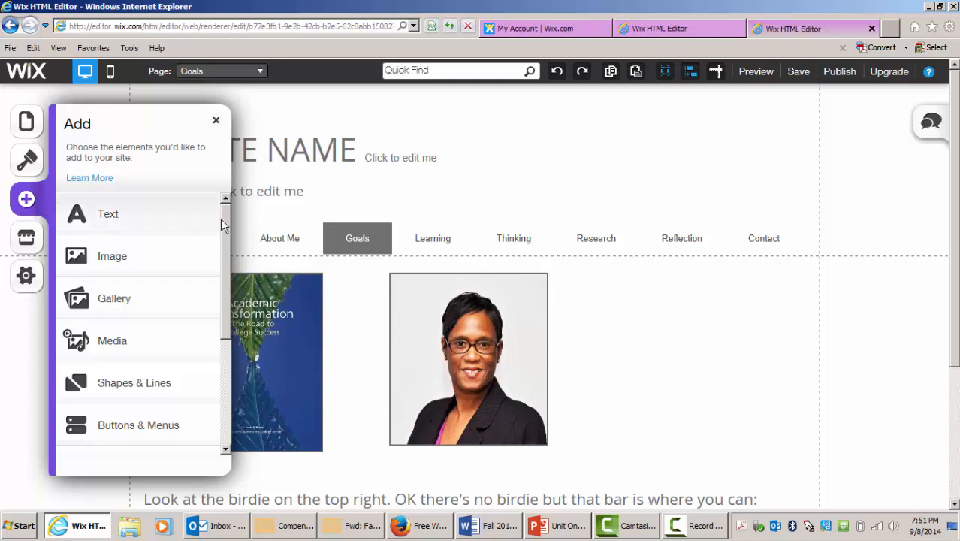
pyautogui.click(113, 344)
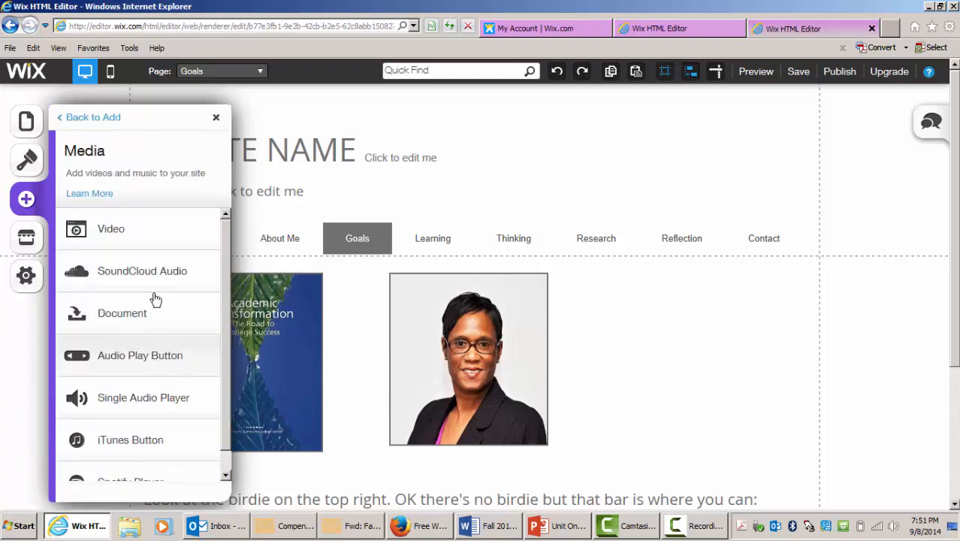
pyautogui.moveTo(225, 218)
pyautogui.mouseDown()
pyautogui.moveTo(227, 274)
pyautogui.moveTo(234, 230)
pyautogui.mouseUp()
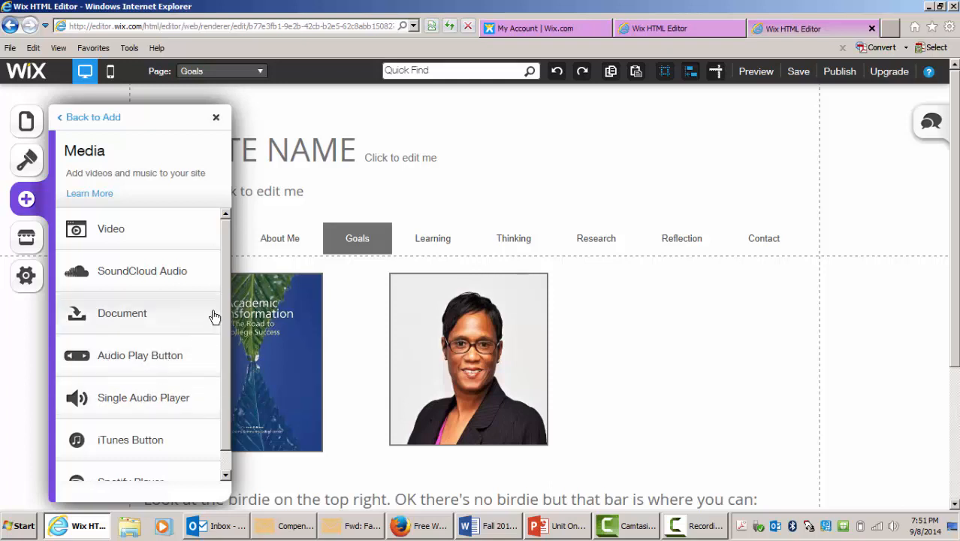
pyautogui.moveTo(225, 297); pyautogui.dragTo(234, 275)
pyautogui.click(215, 118)
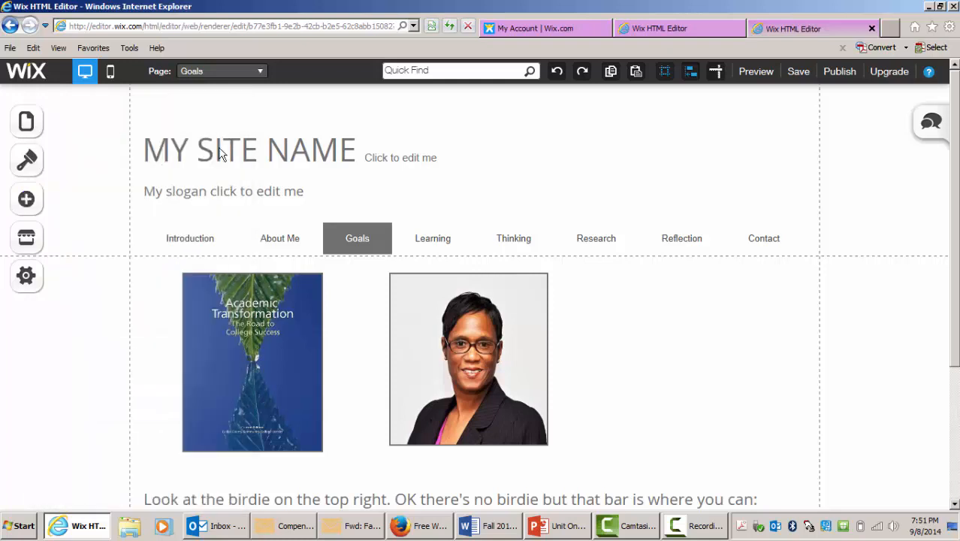
# - Switch to the Learning page and add a Document media element to it
pyautogui.click(38, 130)
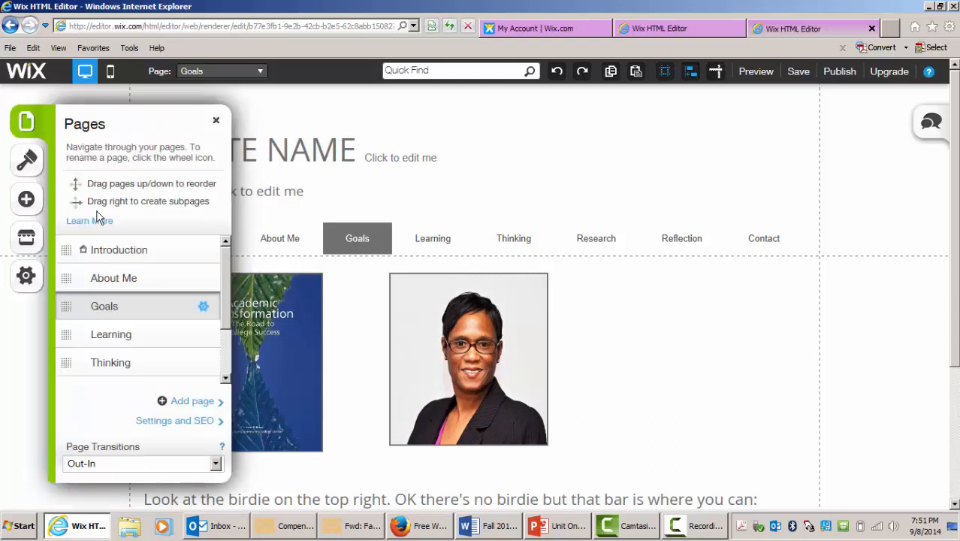
pyautogui.click(113, 335)
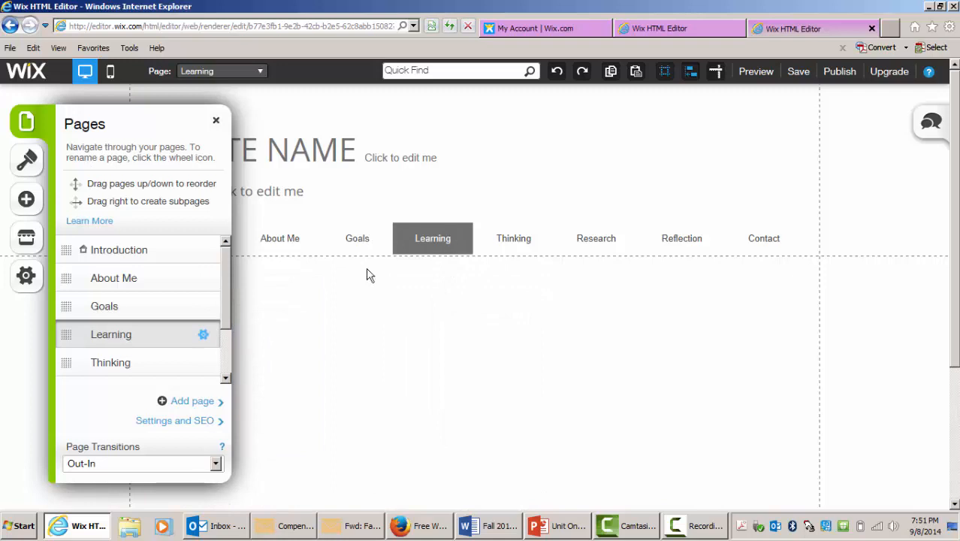
pyautogui.click(27, 201)
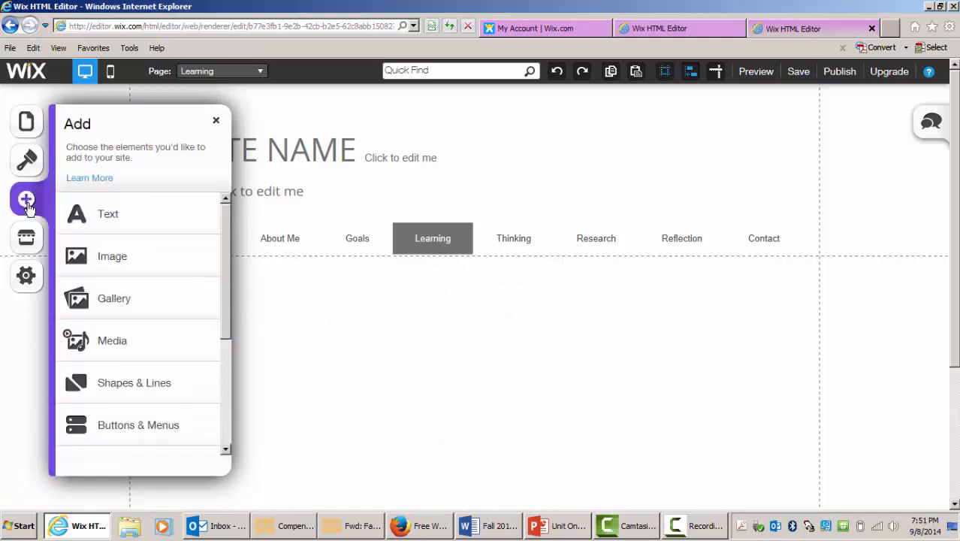
pyautogui.click(112, 342)
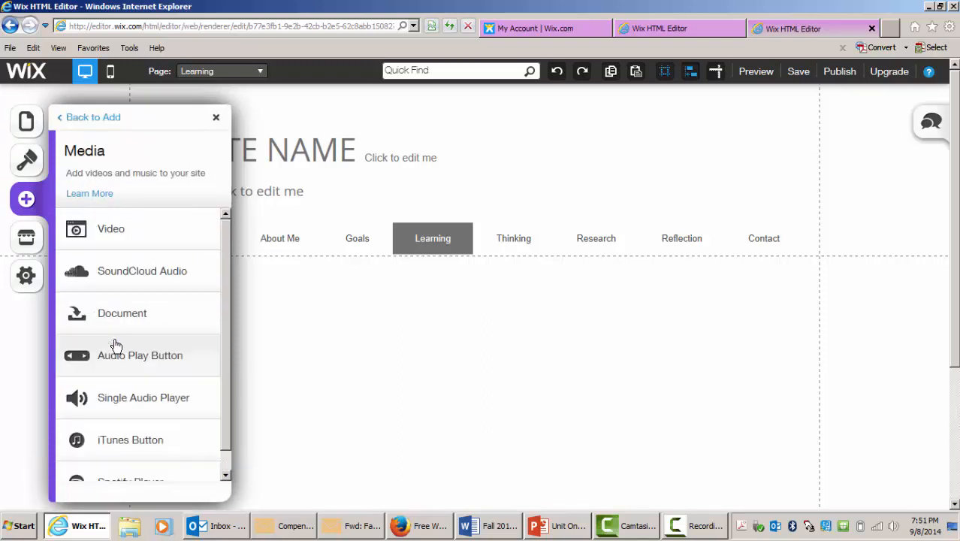
pyautogui.click(118, 320)
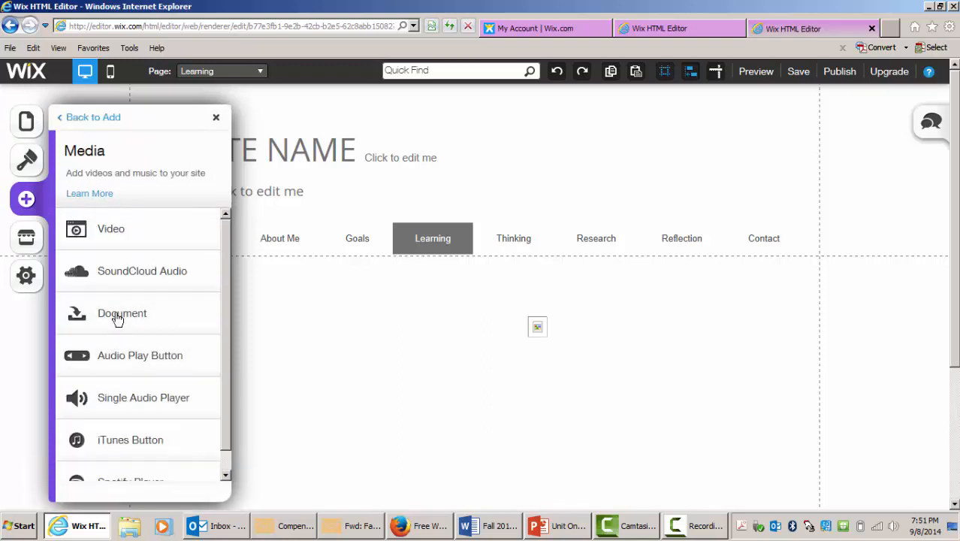
pyautogui.click(215, 118)
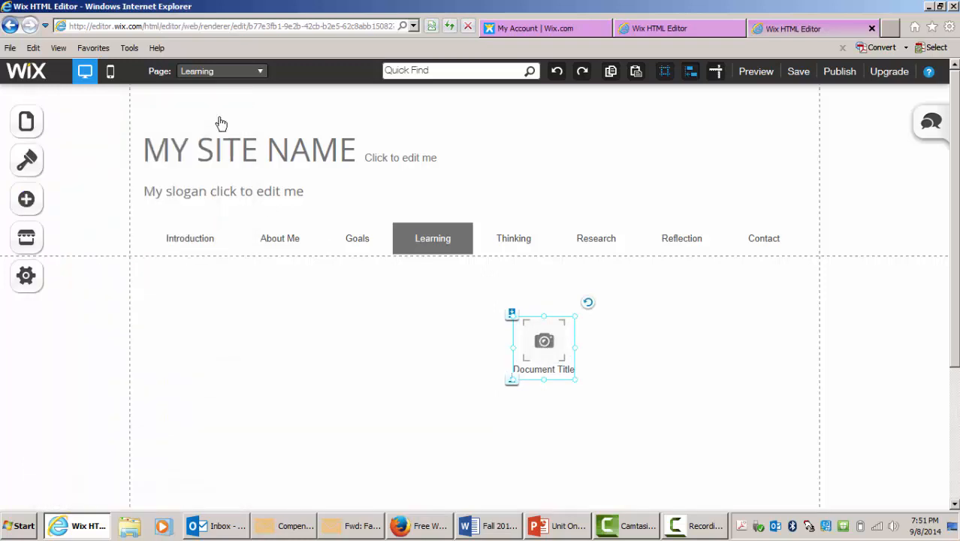
# - Upload ePortfolio Worksheet.docx from the 2014 Fall folder on the Lexar (D:) drive to My Documents for the document element
pyautogui.click(536, 346)
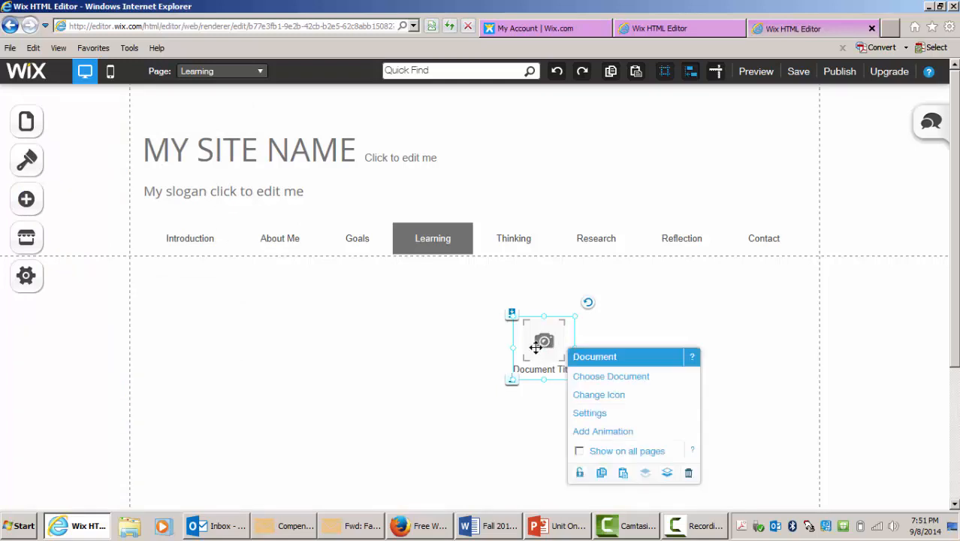
pyautogui.click(552, 359)
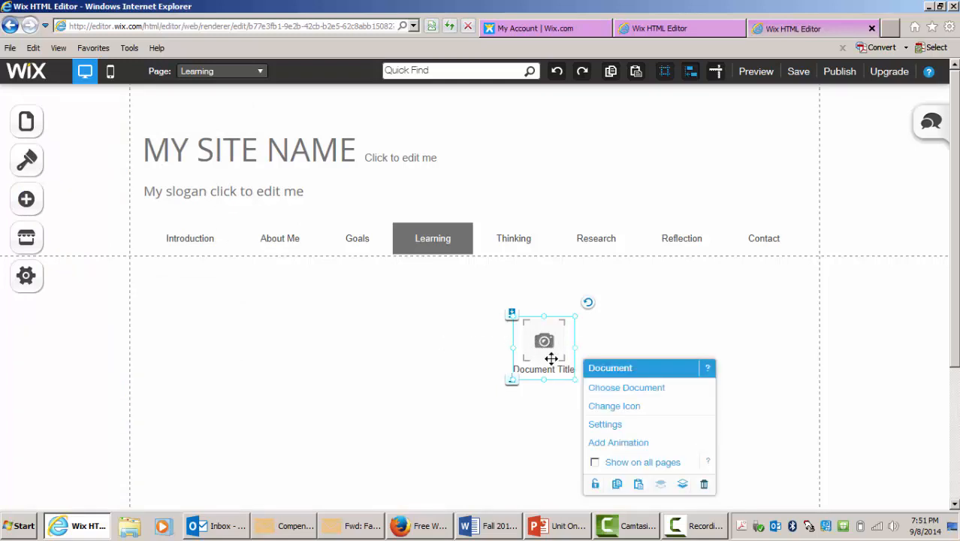
pyautogui.click(613, 395)
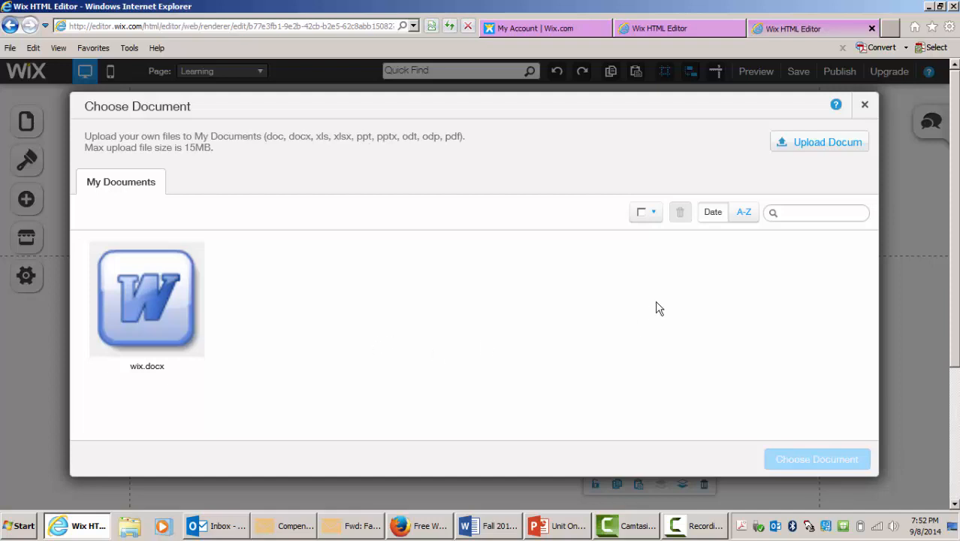
pyautogui.click(815, 145)
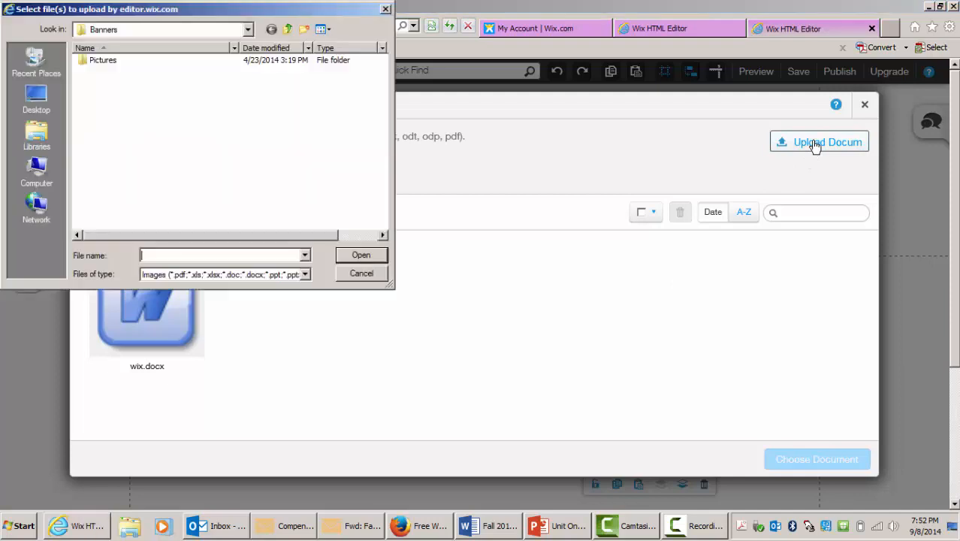
pyautogui.click(44, 178)
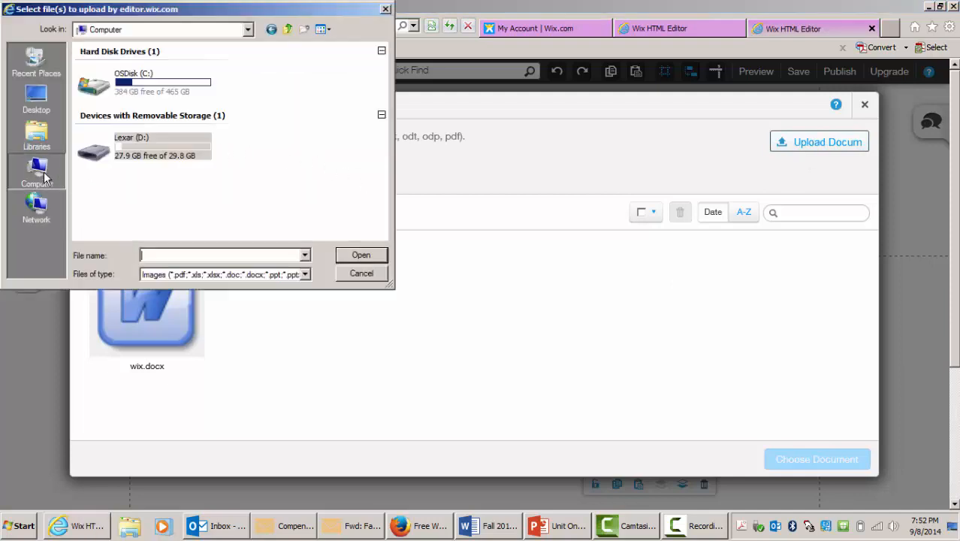
pyautogui.doubleClick(165, 141)
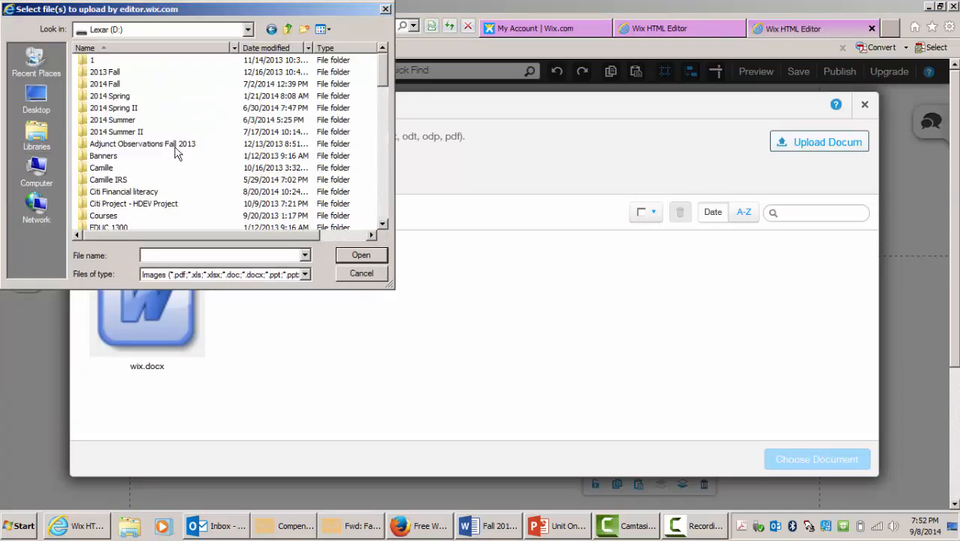
pyautogui.doubleClick(111, 84)
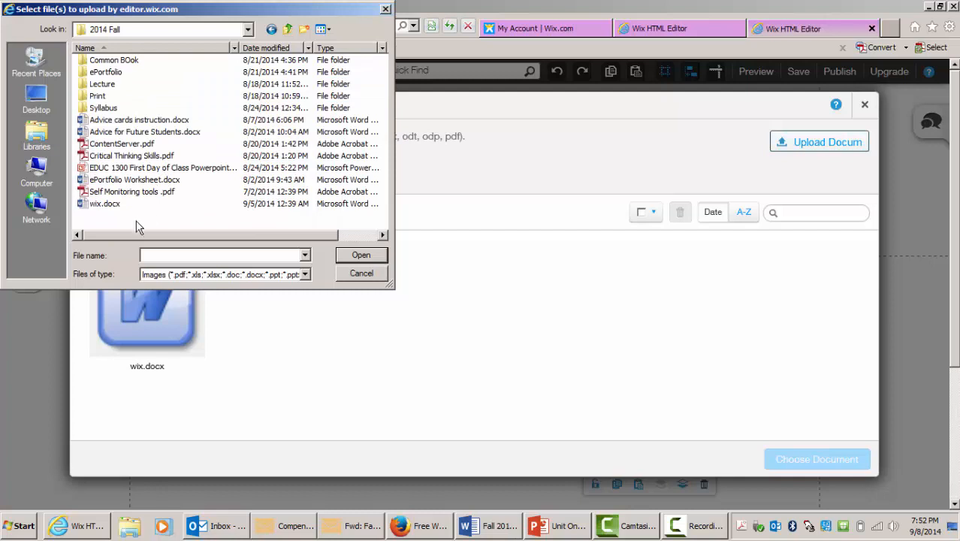
pyautogui.click(134, 182)
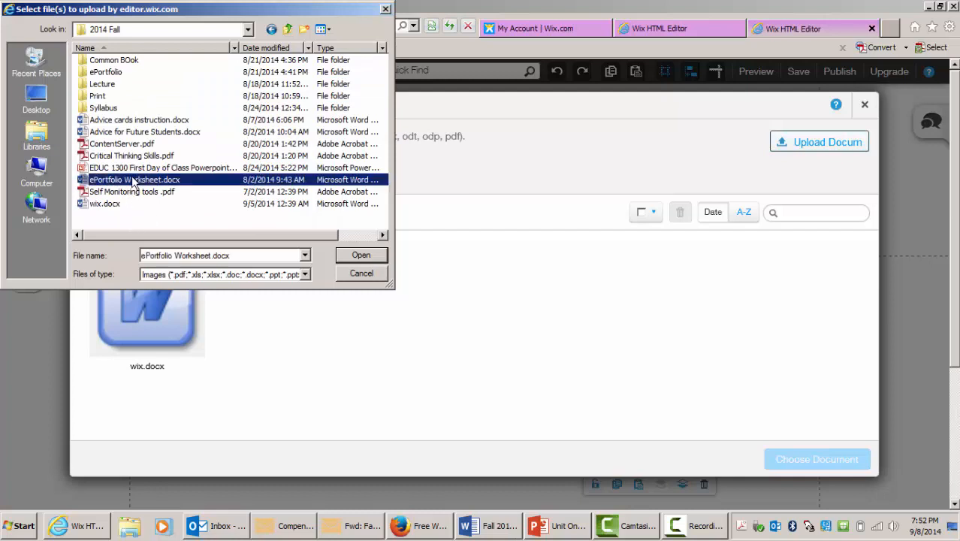
pyautogui.click(353, 256)
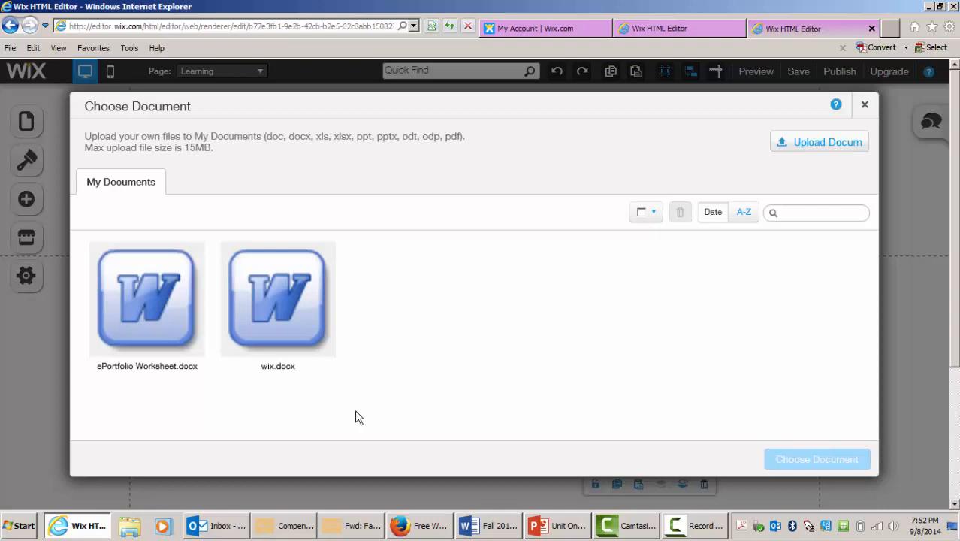
# - Assign ePortfolio Worksheet.docx to the document element and move it to the left just below the menu
pyautogui.click(166, 308)
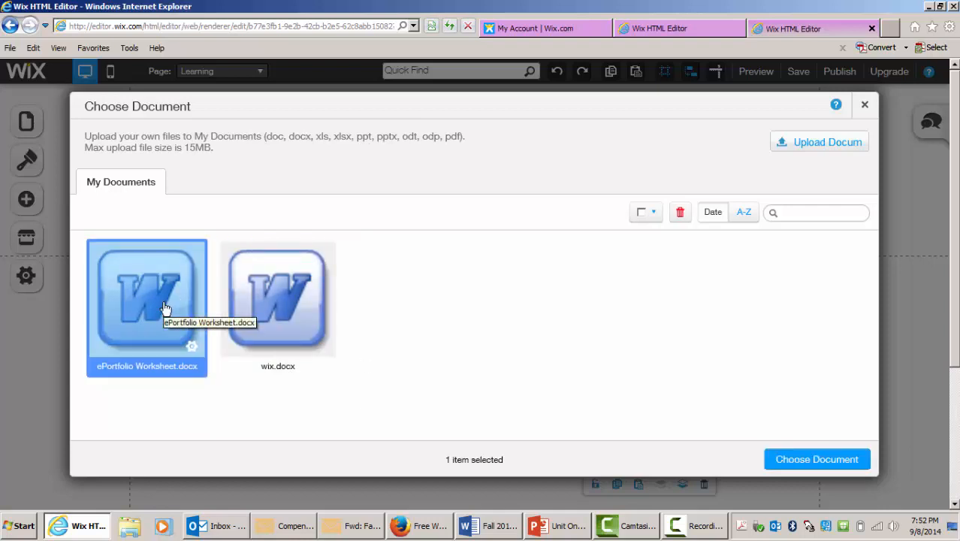
pyautogui.click(817, 459)
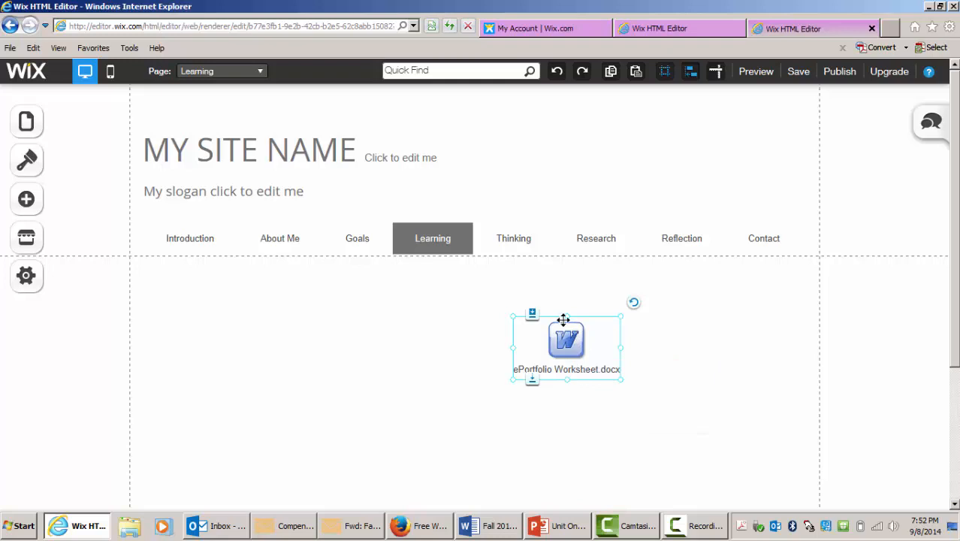
pyautogui.moveTo(564, 322); pyautogui.dragTo(211, 300)
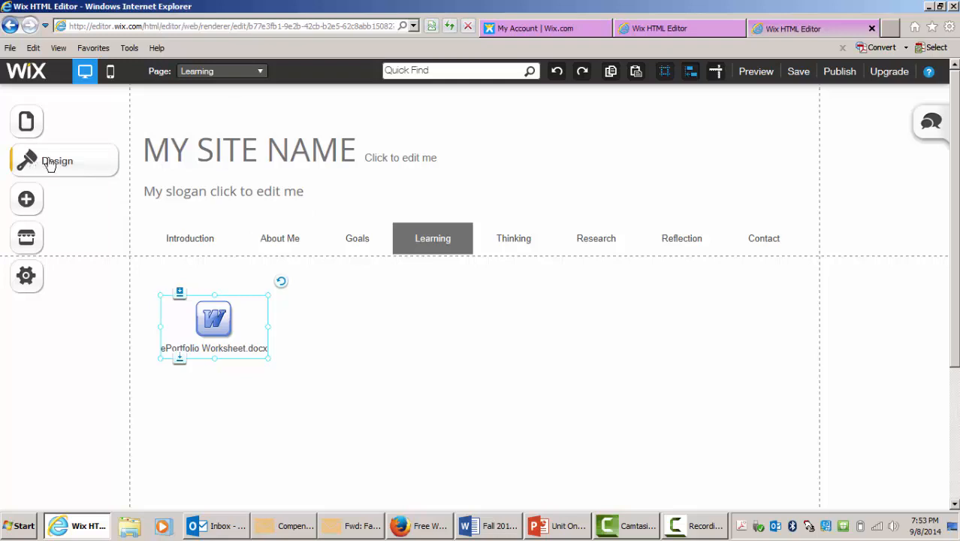
pyautogui.click(33, 207)
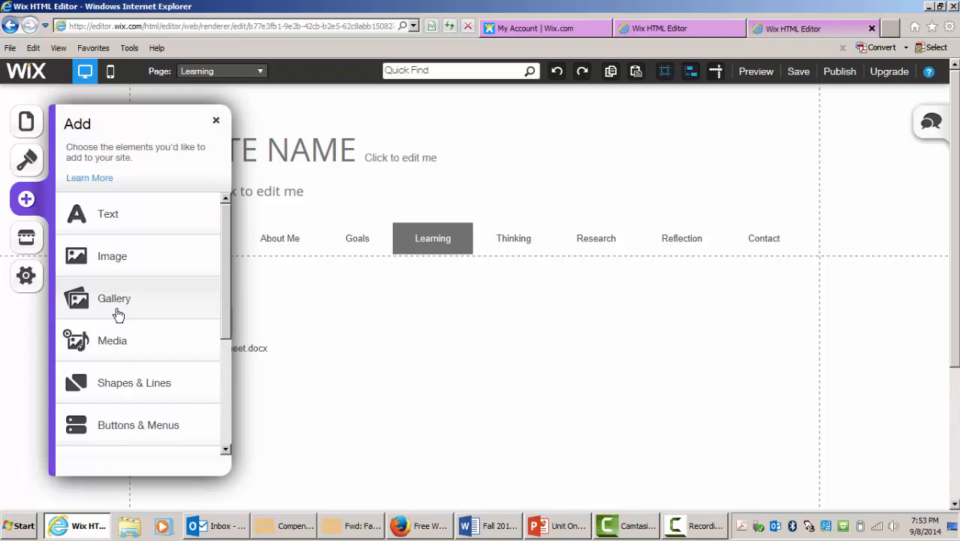
pyautogui.click(116, 352)
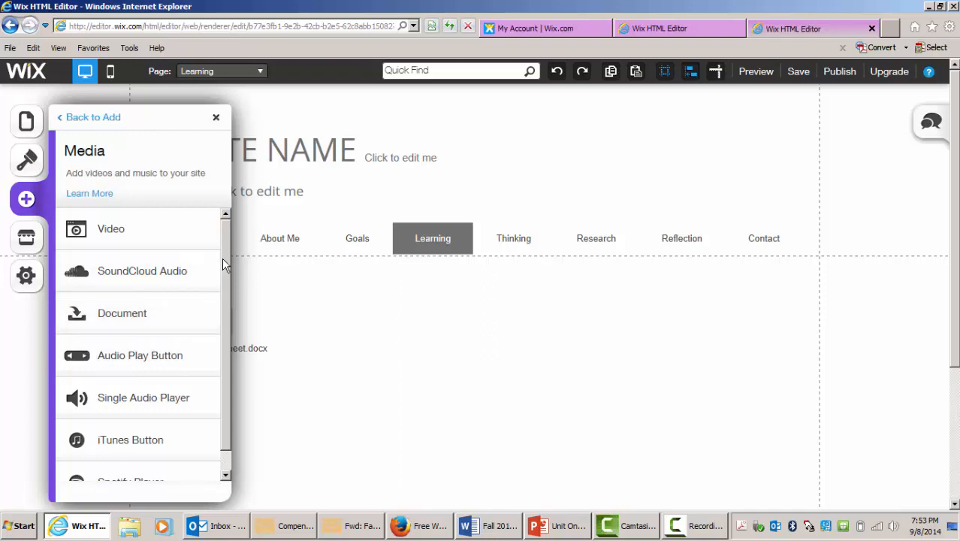
pyautogui.scroll(-1, 229, 301)
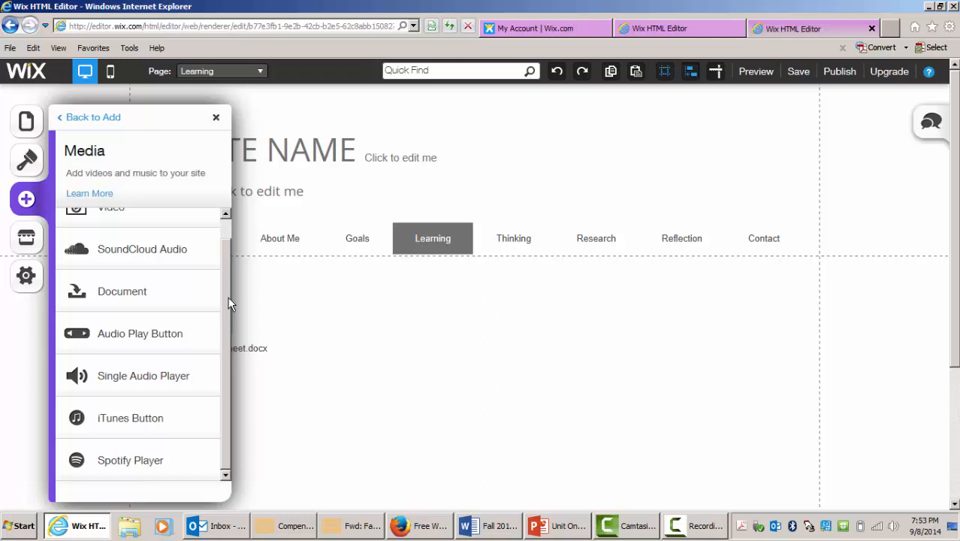
pyautogui.click(216, 117)
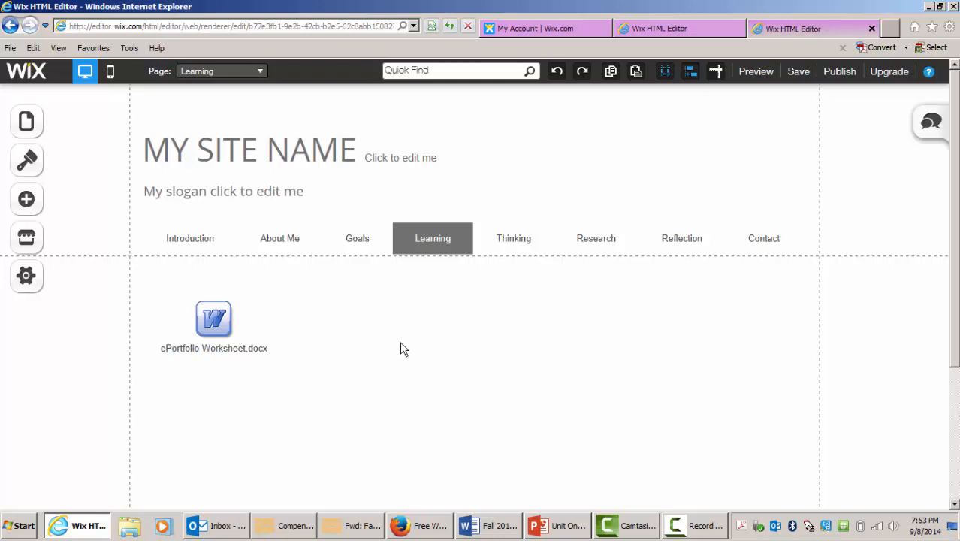
# - Save the site and dismiss the save notice
pyautogui.click(801, 75)
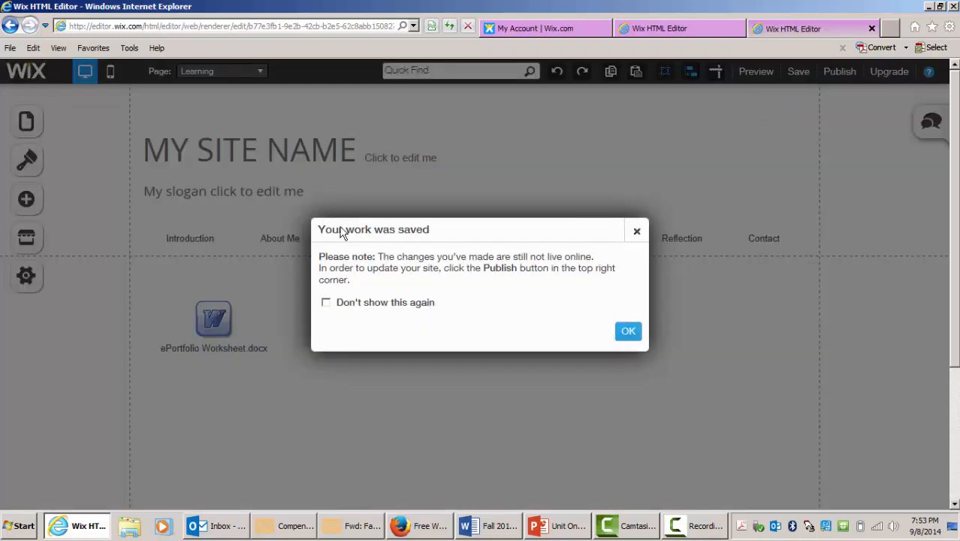
pyautogui.click(628, 331)
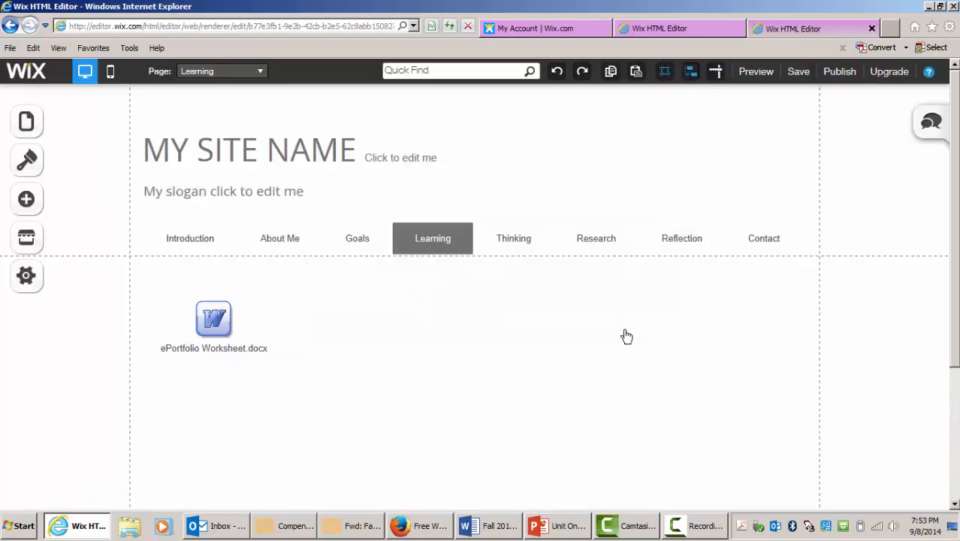